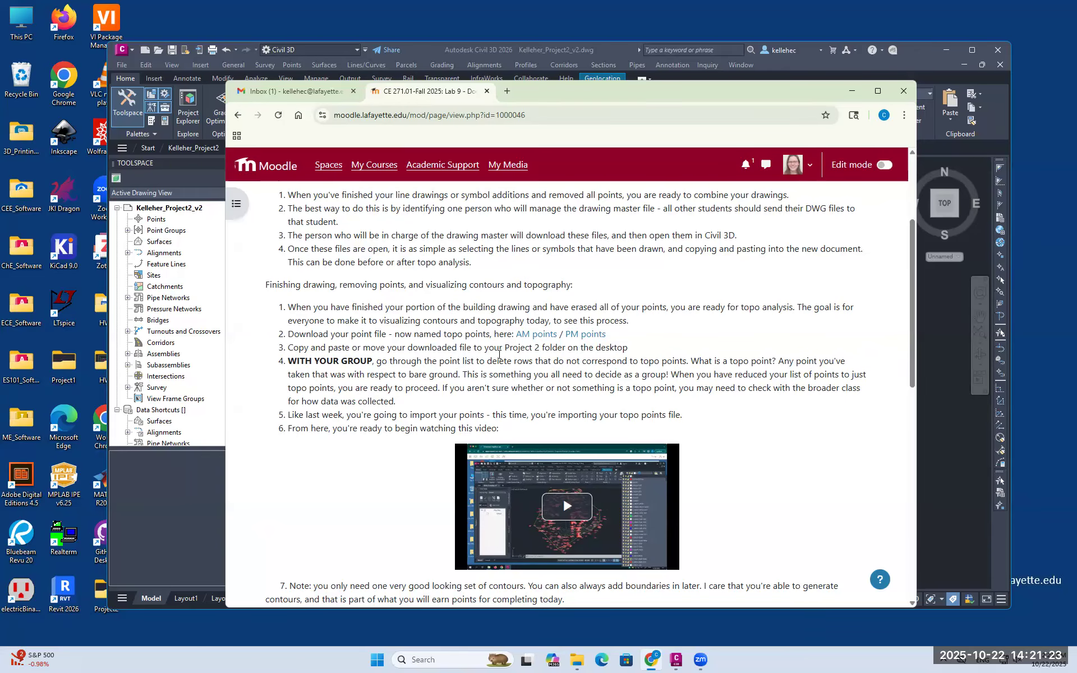
Step: Read the Lab 9 instructions, open the AM points link and download AM_topo.txt
scroll(500, 341, "up", 2)
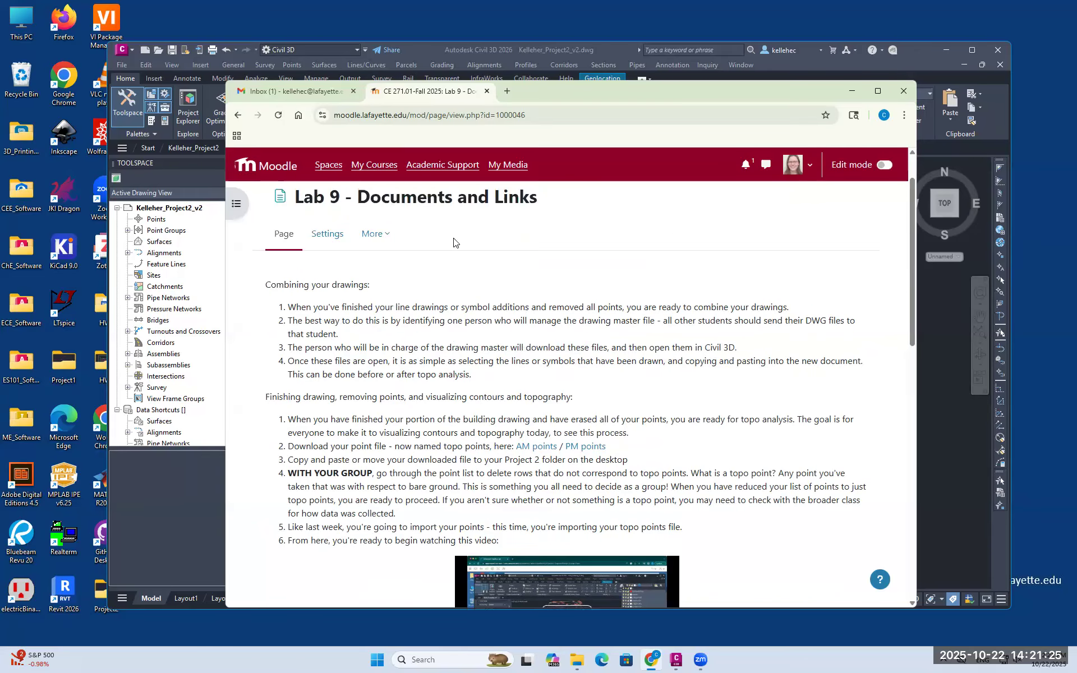
scroll(537, 446, "down", 1)
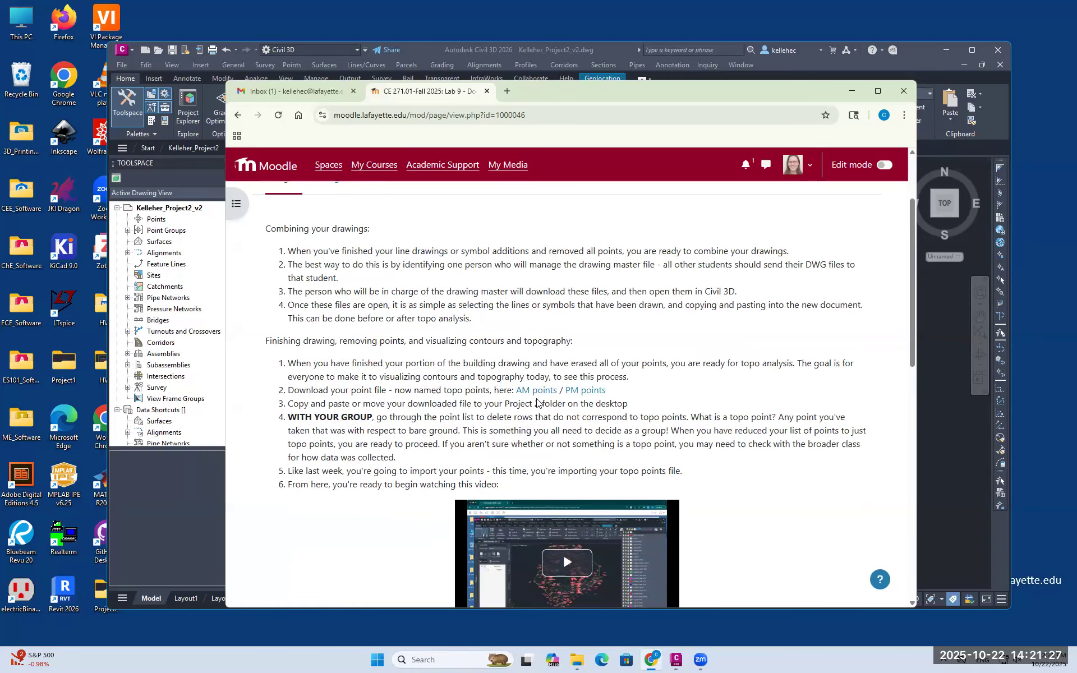
scroll(534, 400, "down", 3)
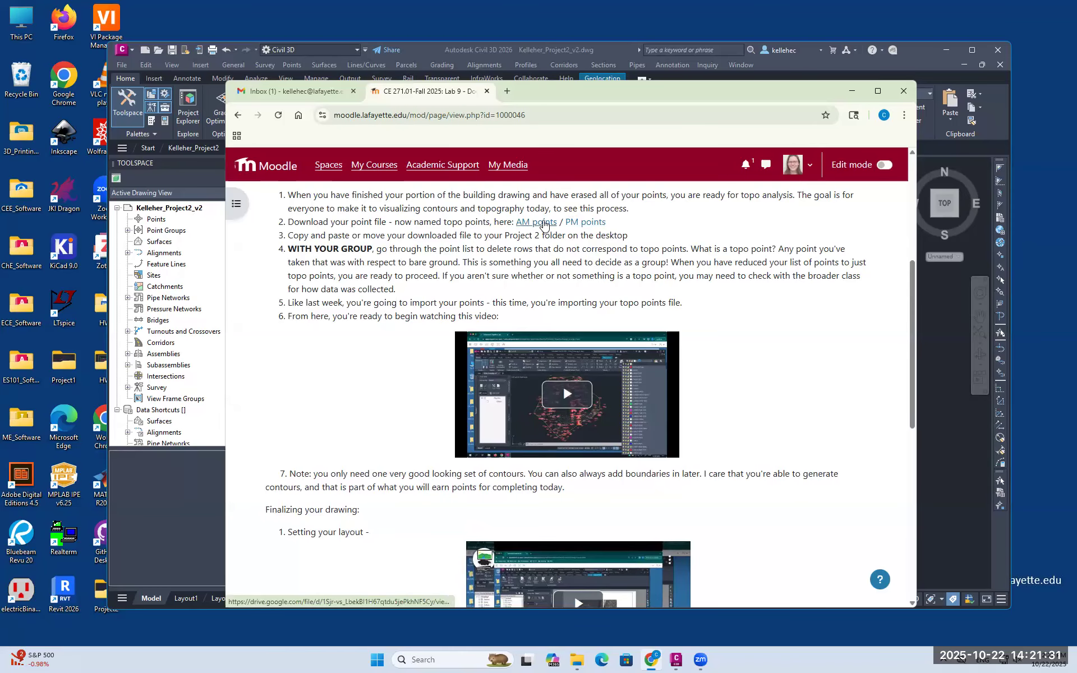
left_click(540, 224)
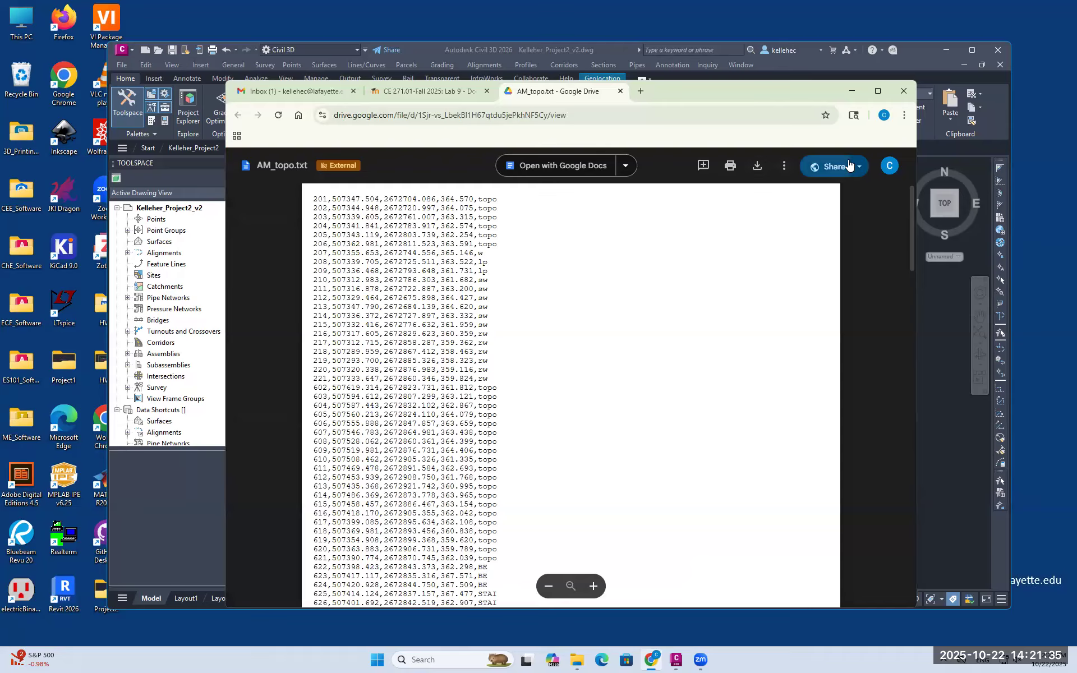
left_click(755, 166)
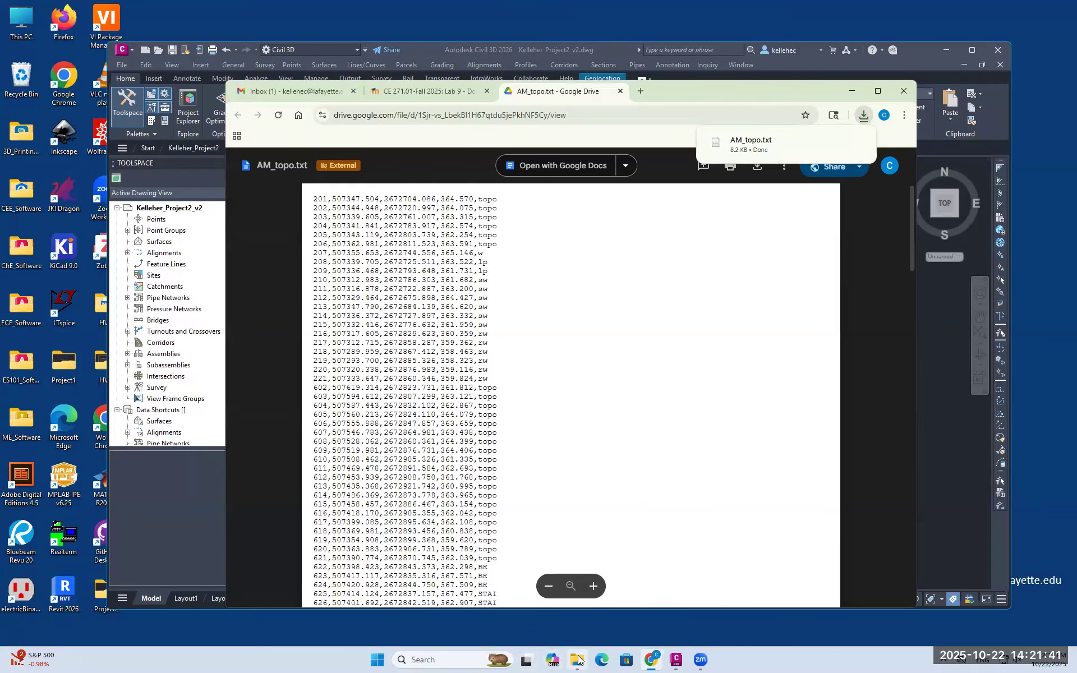
Step: Switch to File Explorer and copy AM_topo.txt from the Downloads folder into the Project2 folder
mouse_move(580, 661)
left_click(577, 626)
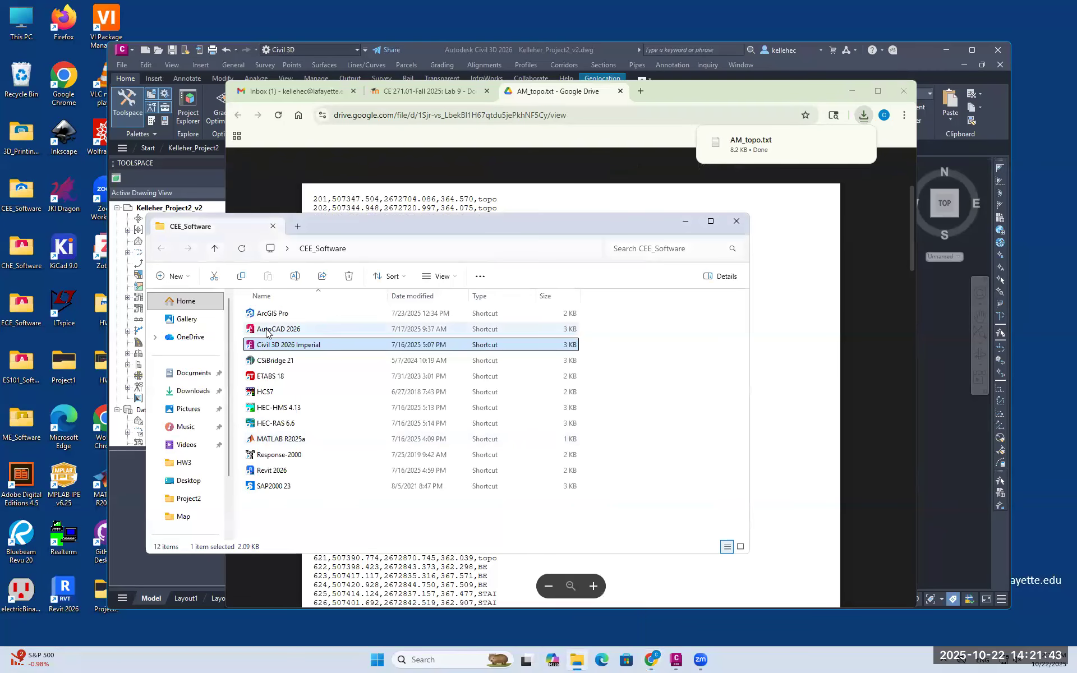
left_click(181, 392)
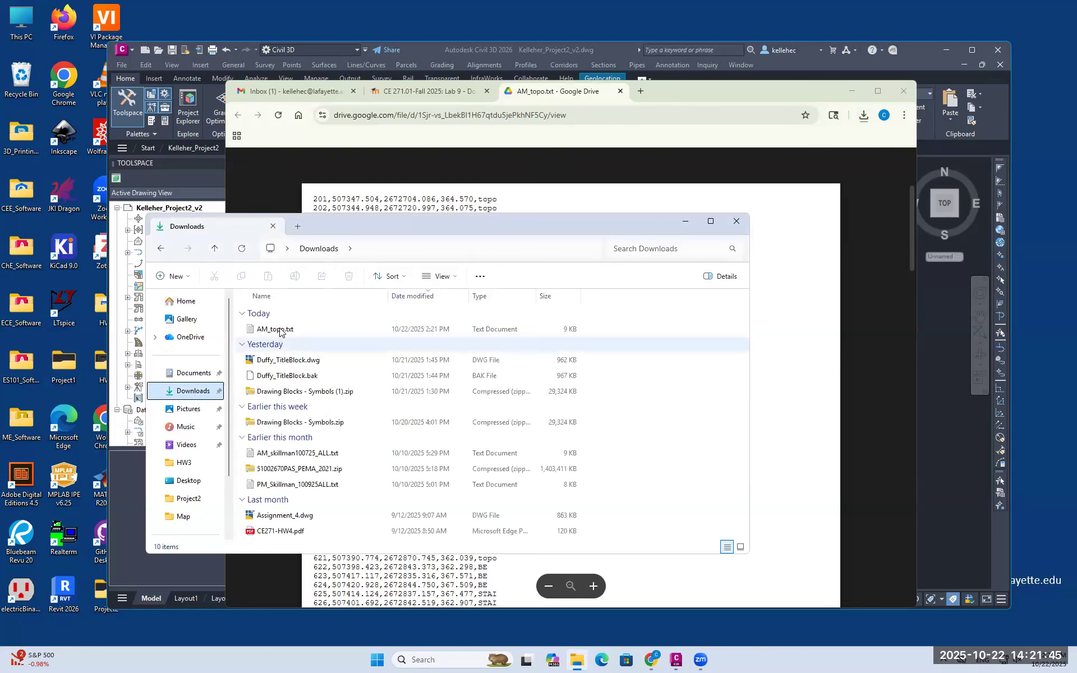
left_click(302, 331)
key("ctrl+c")
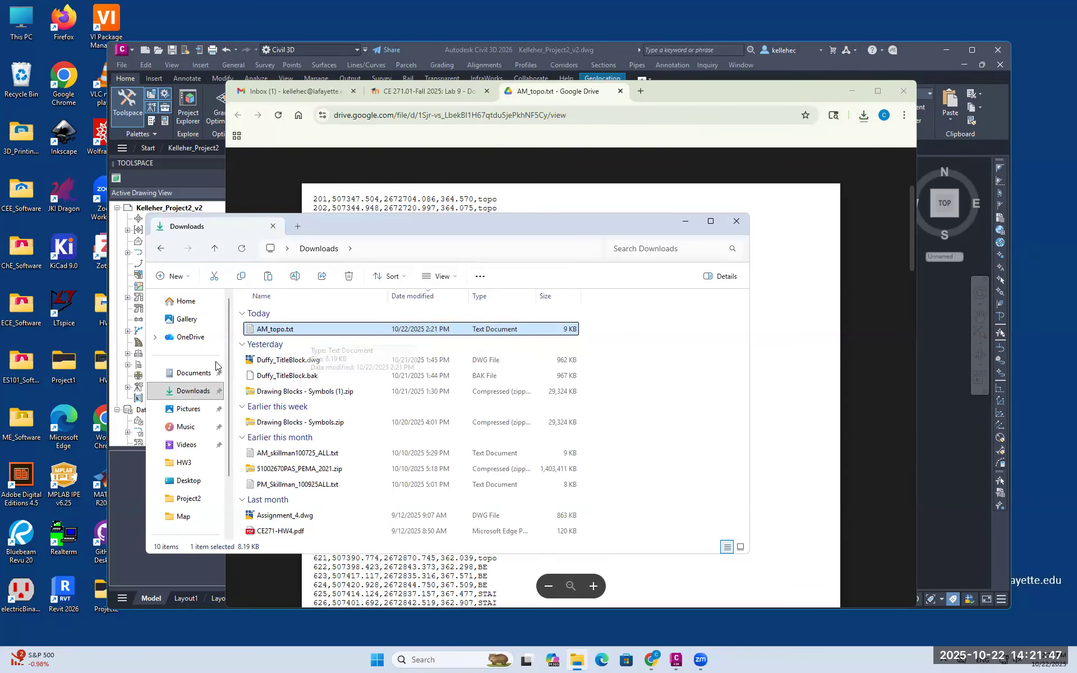
scroll(192, 342, "down", 2)
left_click(188, 405)
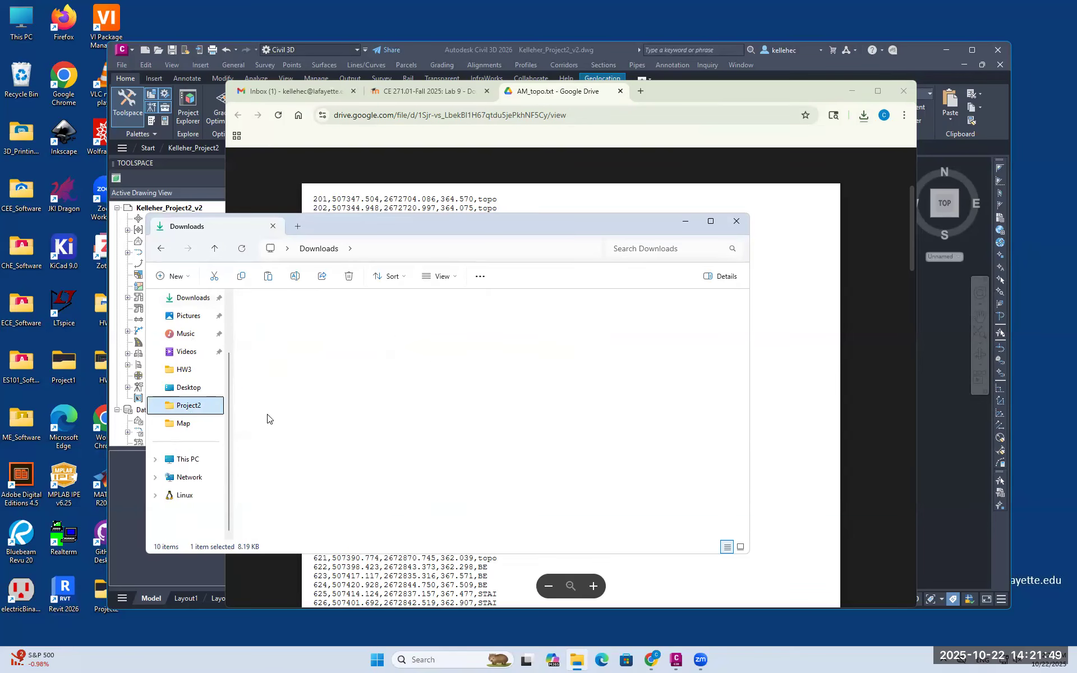
key("ctrl+v")
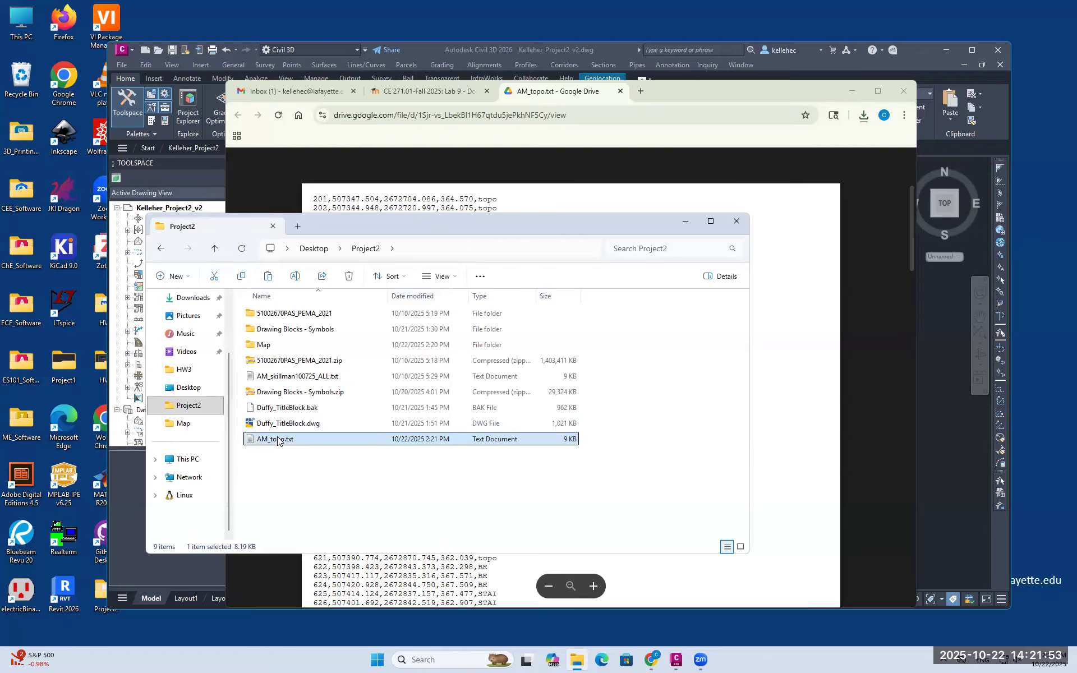
Step: Open the Project2 copy of AM_topo.txt in the text editor
right_click(295, 443)
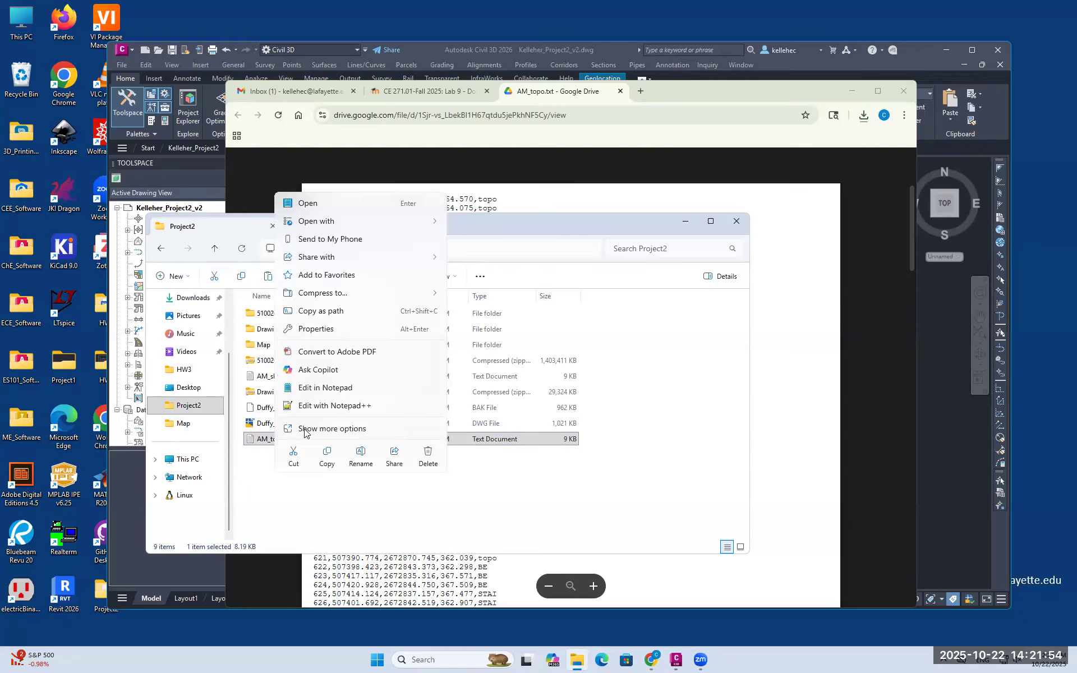
left_click(308, 204)
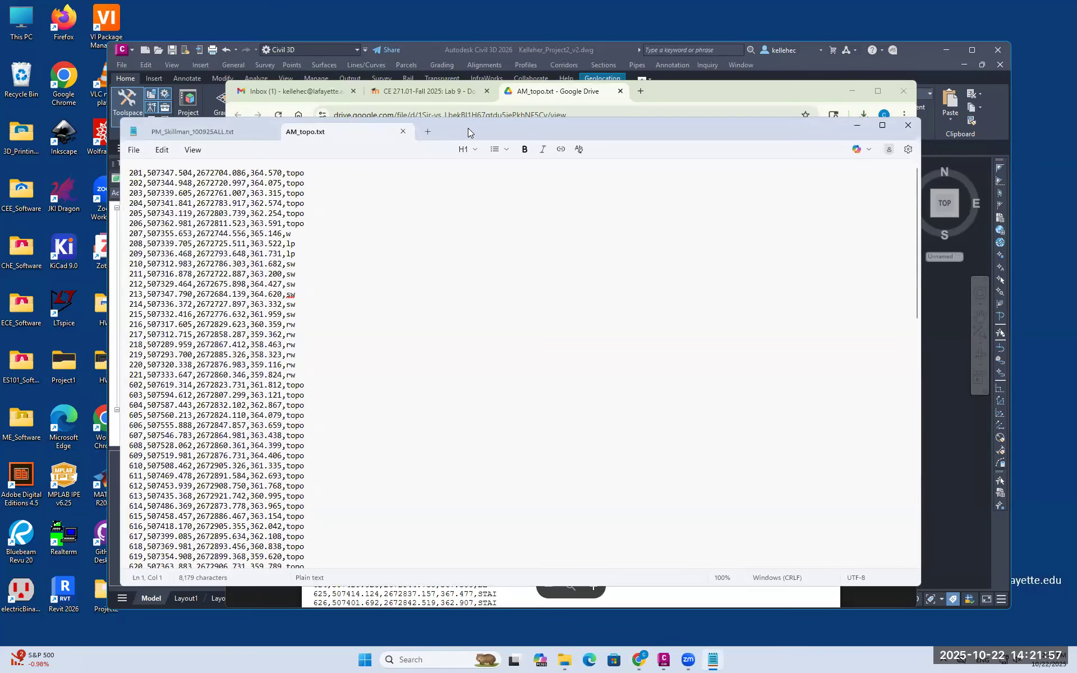
left_click_drag(468, 128, 477, 125)
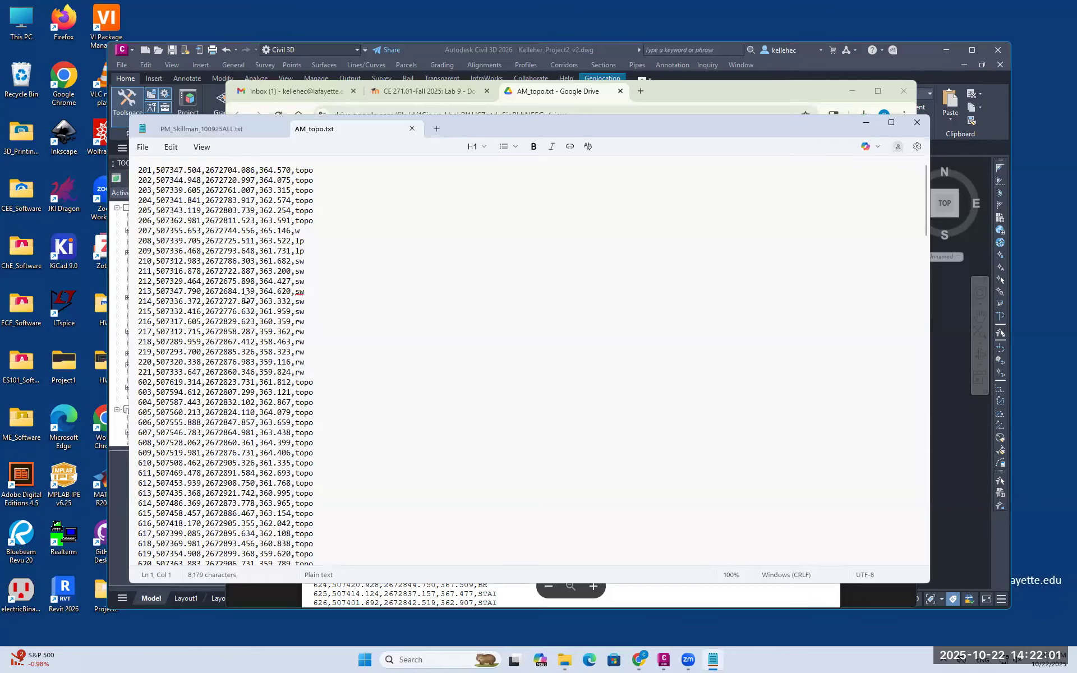
Step: Examine the topo rows from point 602 on and the lp, sw and rw rows 208 to 221 for bare-ground points
scroll(431, 421, "down", 7)
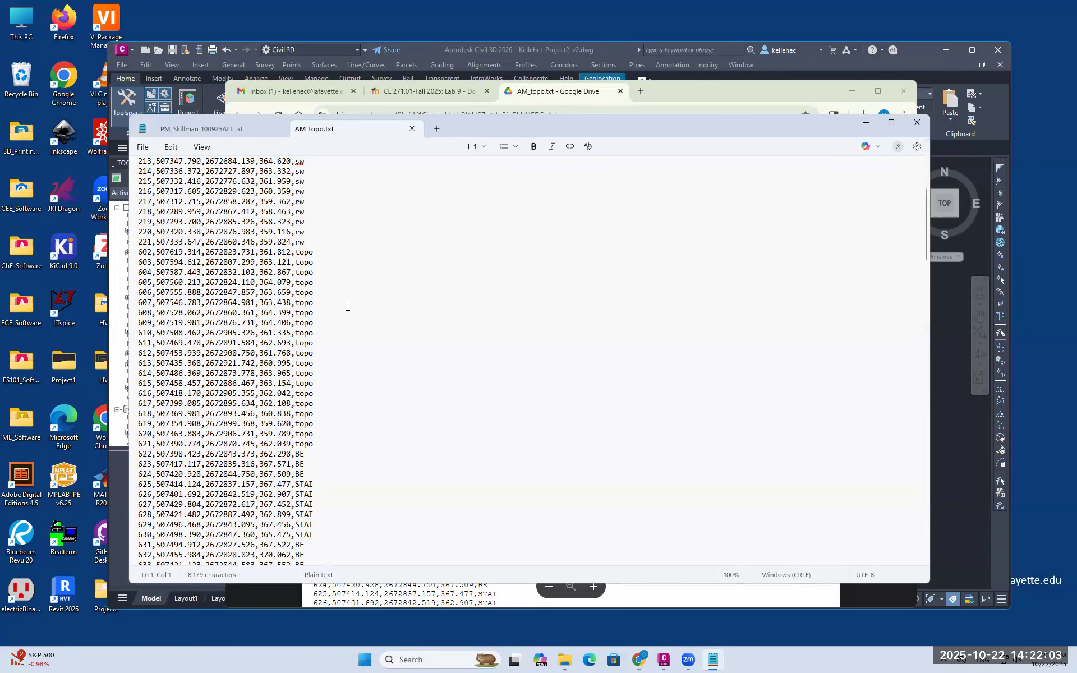
scroll(331, 308, "down", 3)
scroll(314, 301, "up", 5)
scroll(308, 359, "up", 2)
left_click_drag(314, 485, 140, 292)
scroll(222, 295, "up", 3)
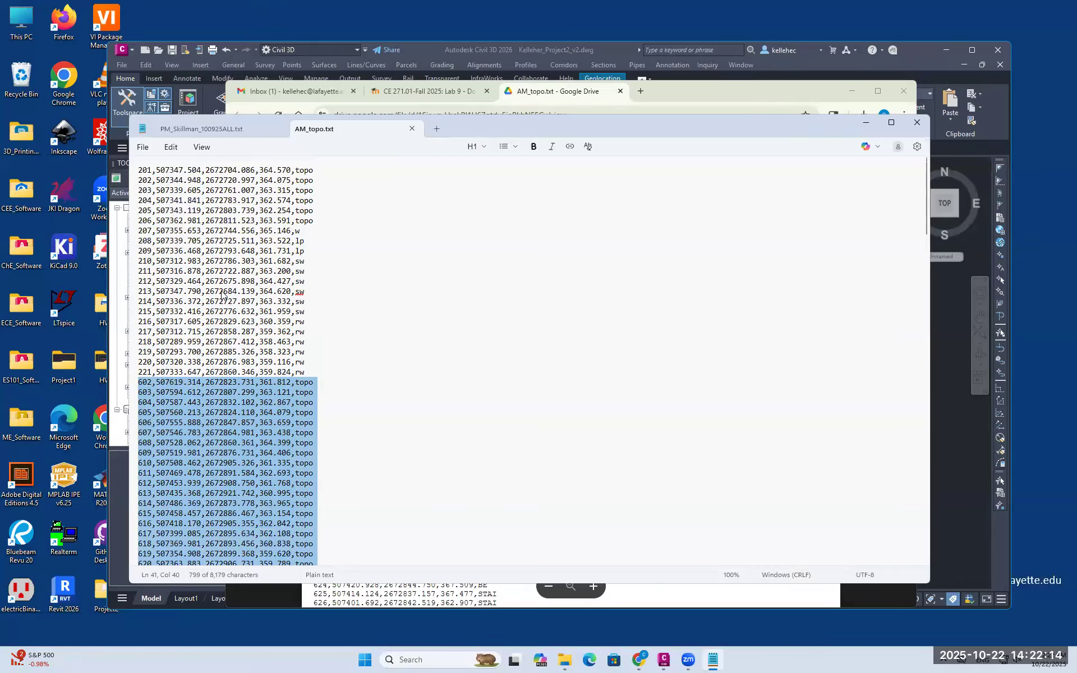
left_click(287, 331)
left_click_drag(306, 373, 107, 241)
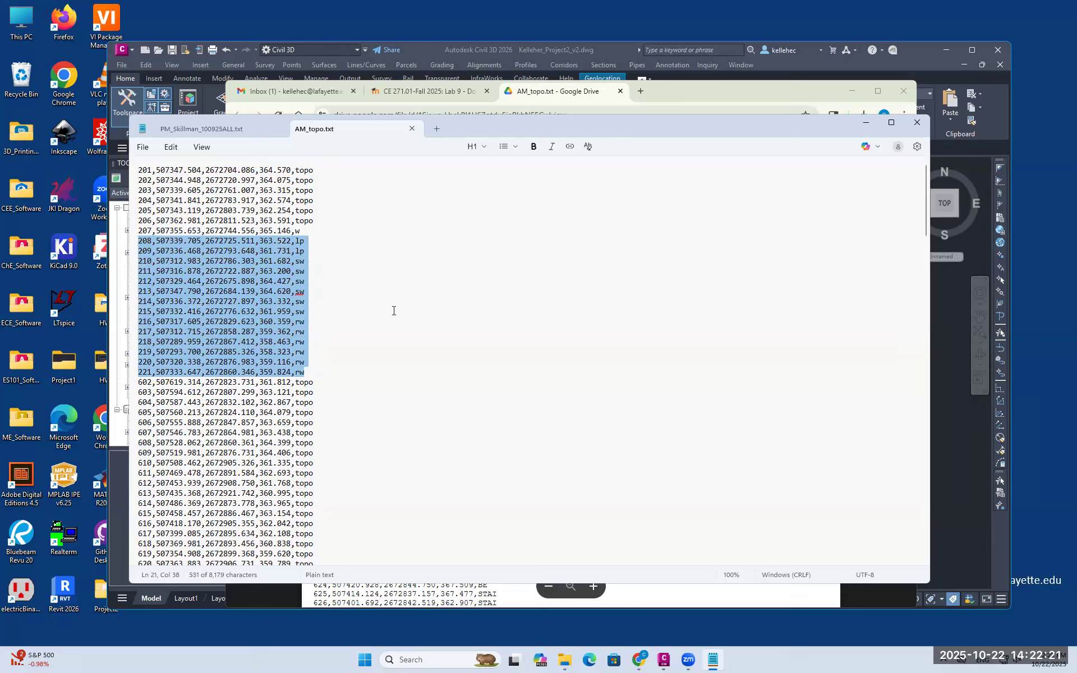
left_click(375, 331)
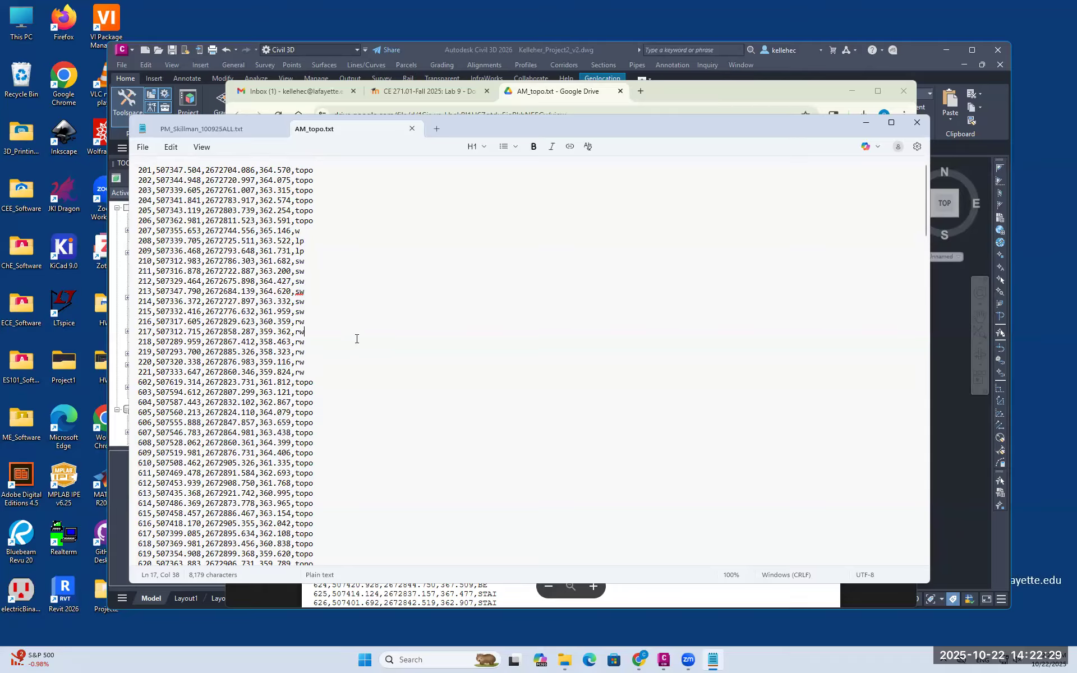
Step: Review the BE, STAI and remaining description codes further down the point list for non-topo rows
scroll(356, 339, "down", 7)
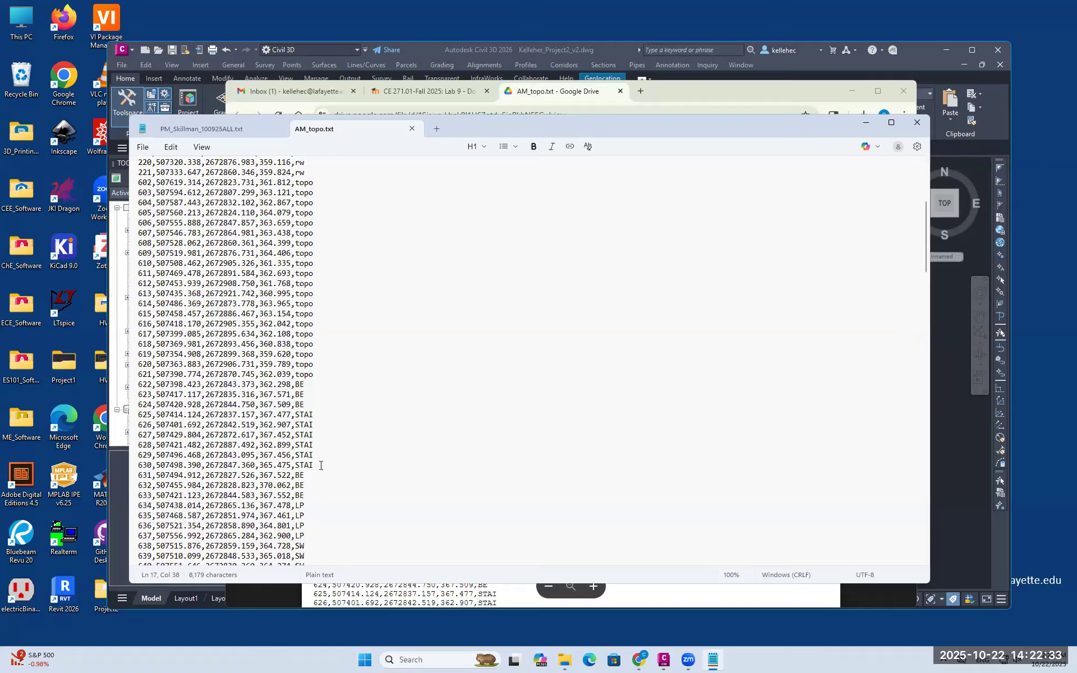
left_click_drag(321, 462, 323, 390)
left_click_drag(332, 448, 334, 461)
scroll(335, 461, "down", 10)
scroll(334, 461, "down", 7)
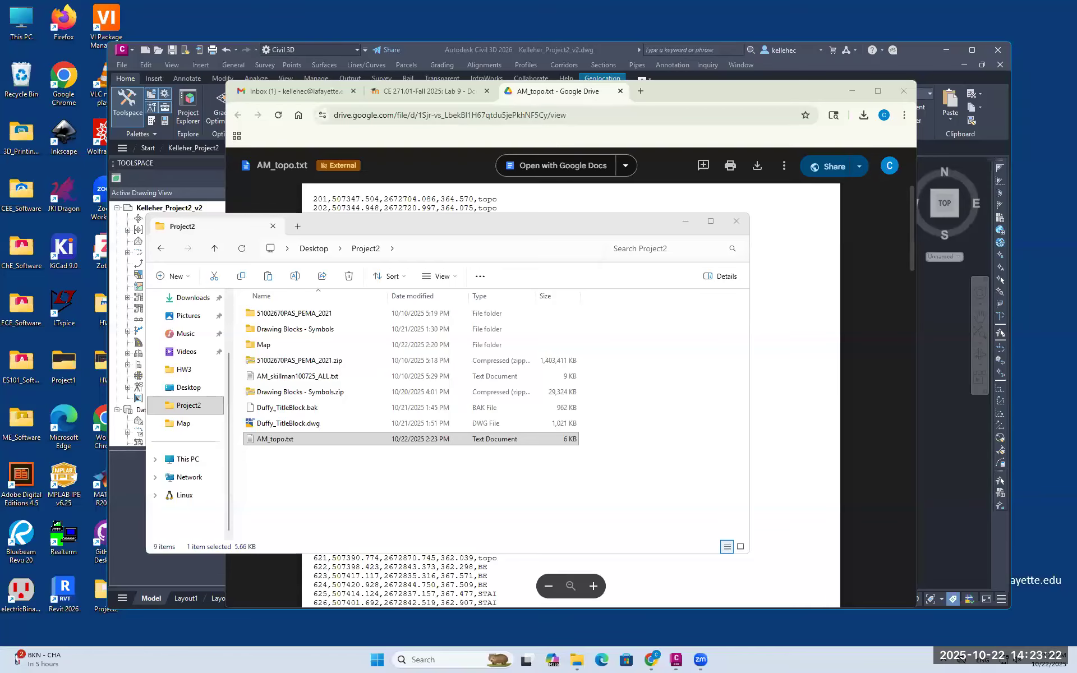
Step: Switch to Civil 3D and save the version 2 project drawing containing the building outline
left_click(281, 519)
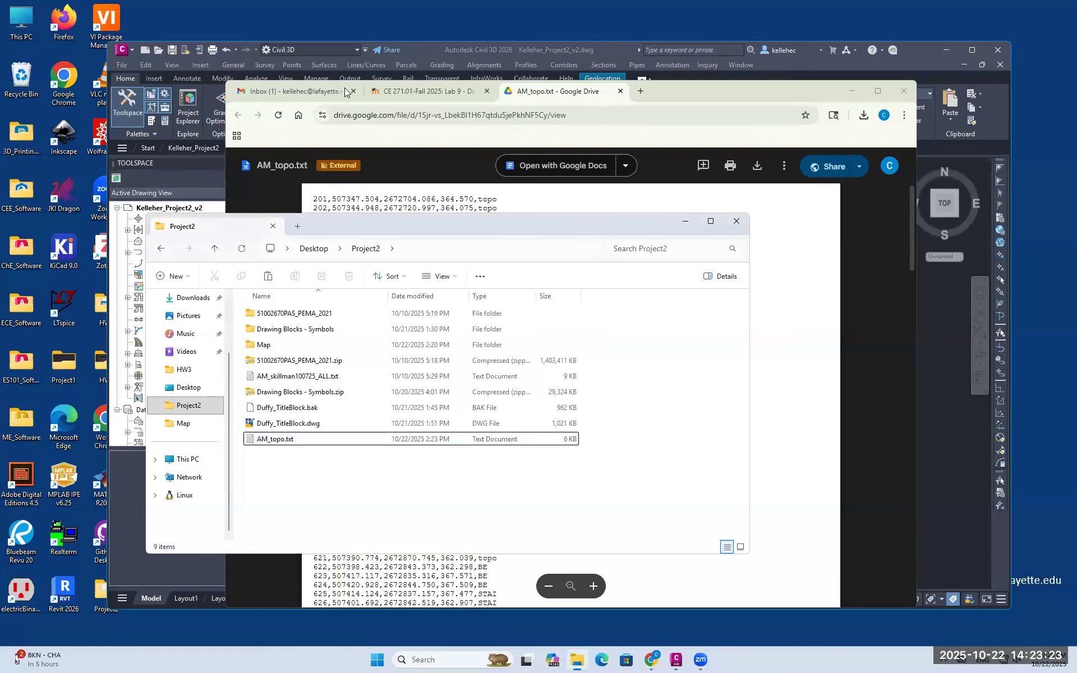
left_click(430, 46)
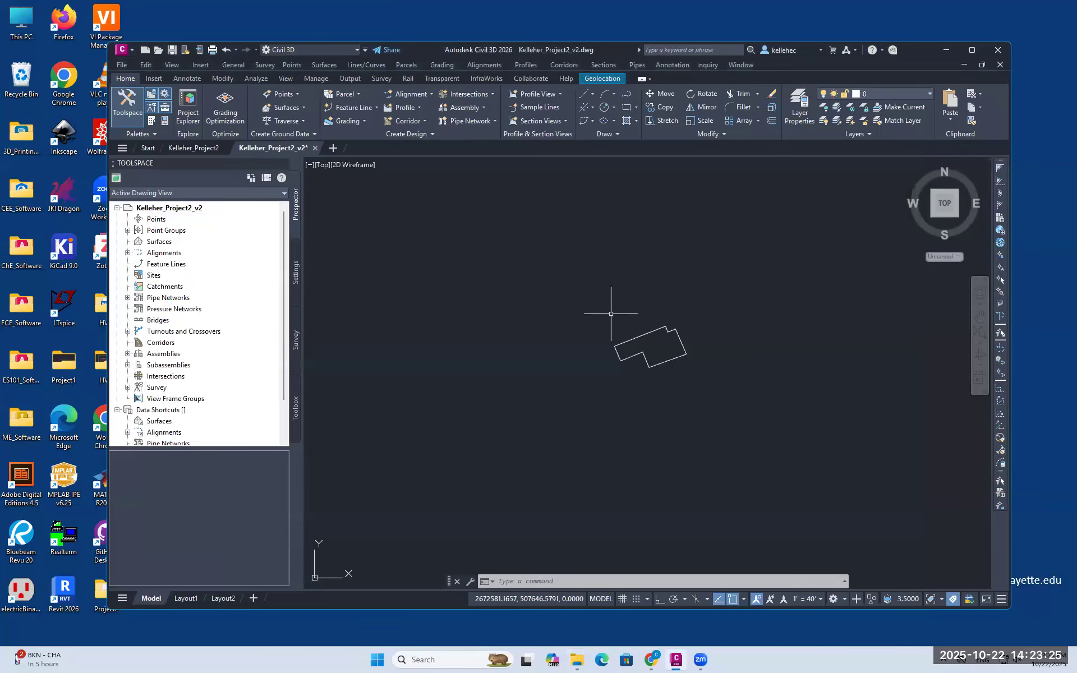
middle_click_drag(635, 308, 498, 303)
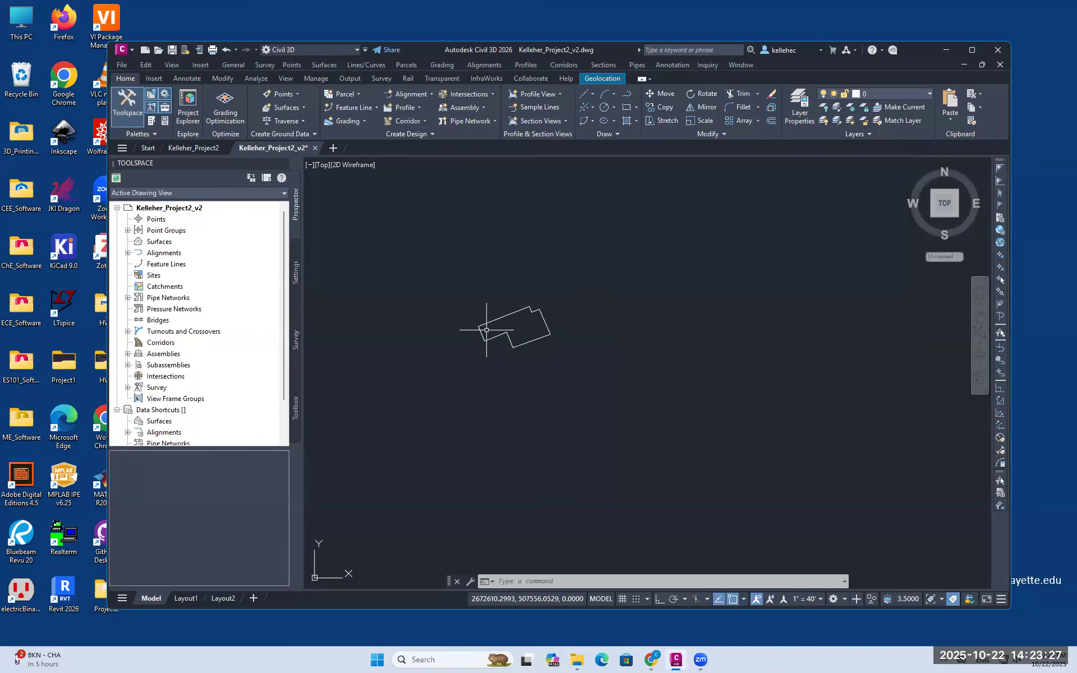
scroll(486, 329, "up", 3)
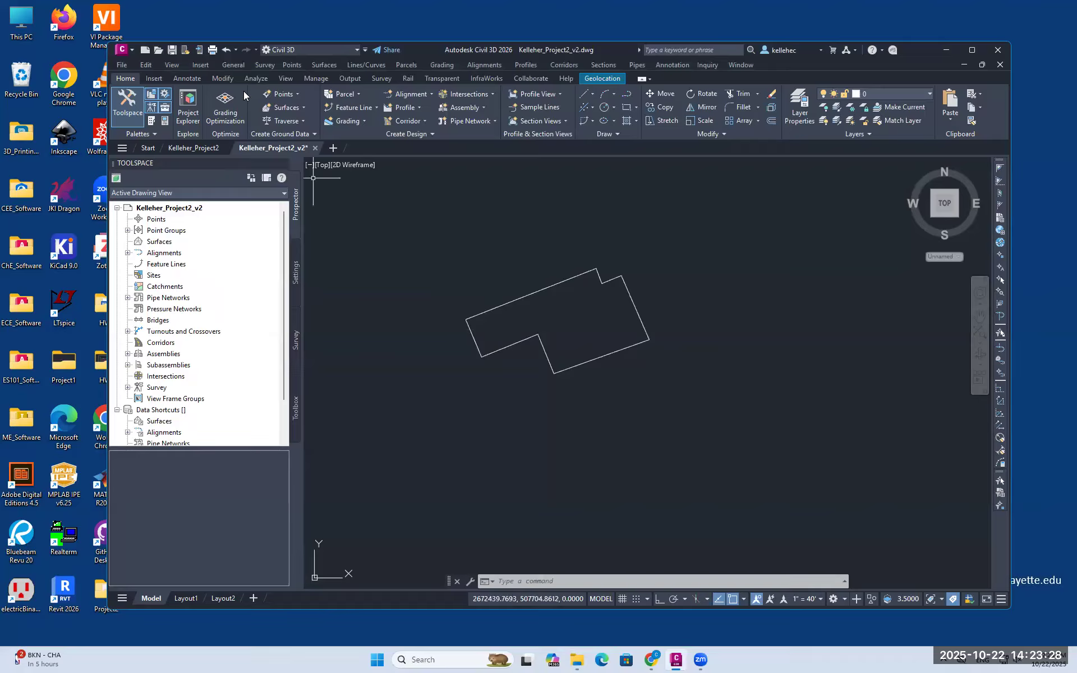
left_click(173, 49)
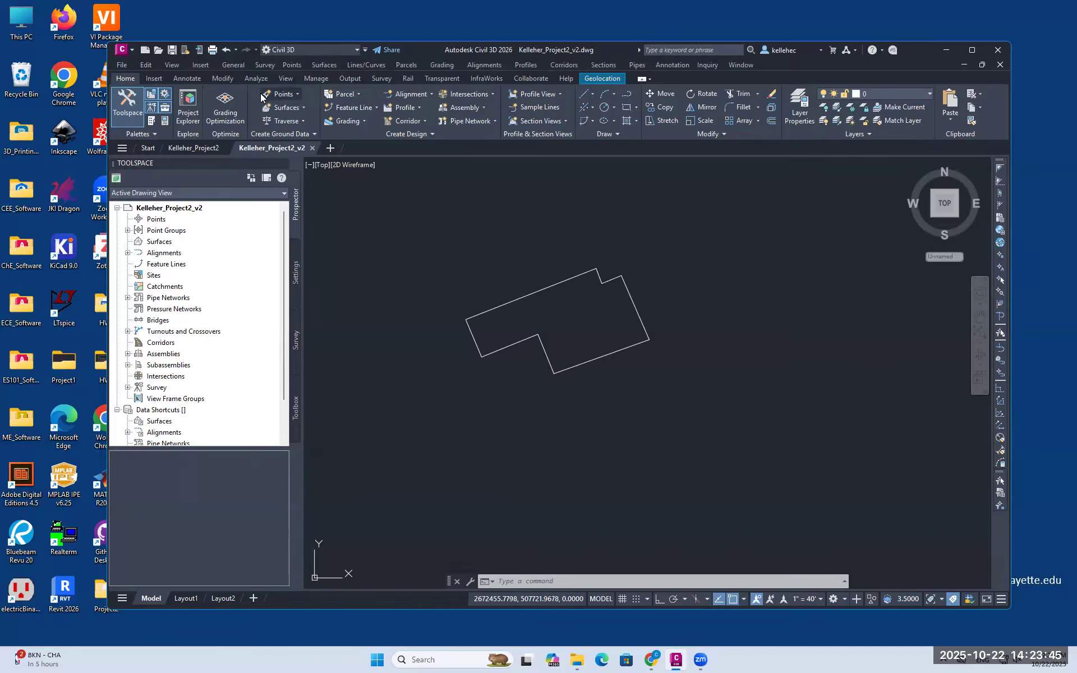
Step: Start a point import and add AM_topo.txt from the Project2 folder as the source file
left_click(292, 67)
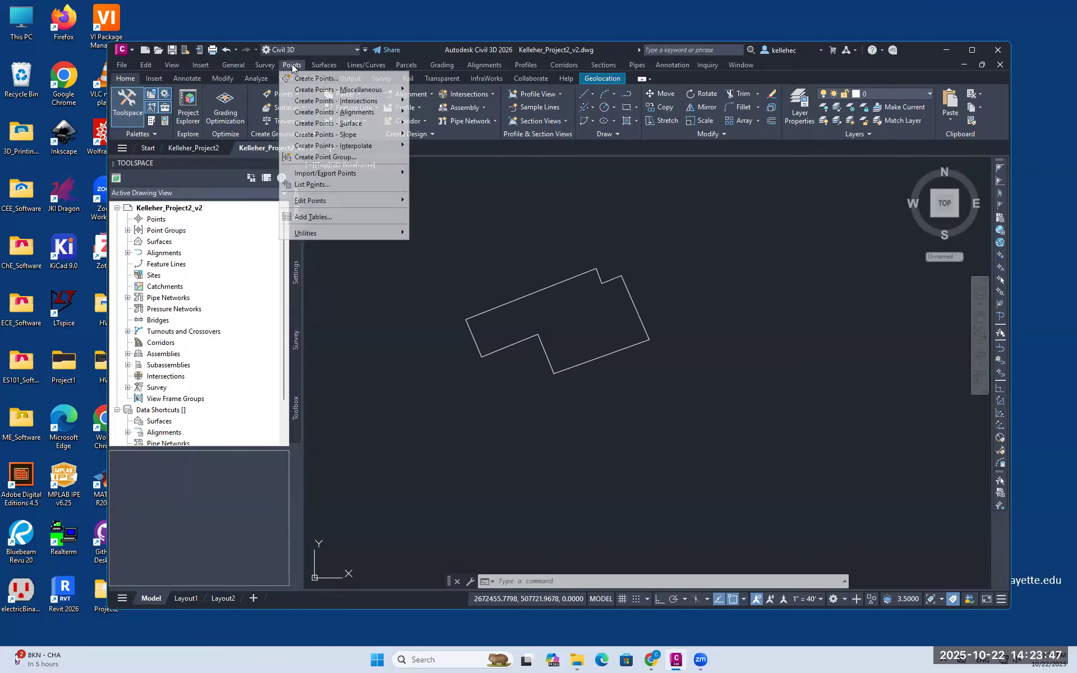
mouse_move(324, 174)
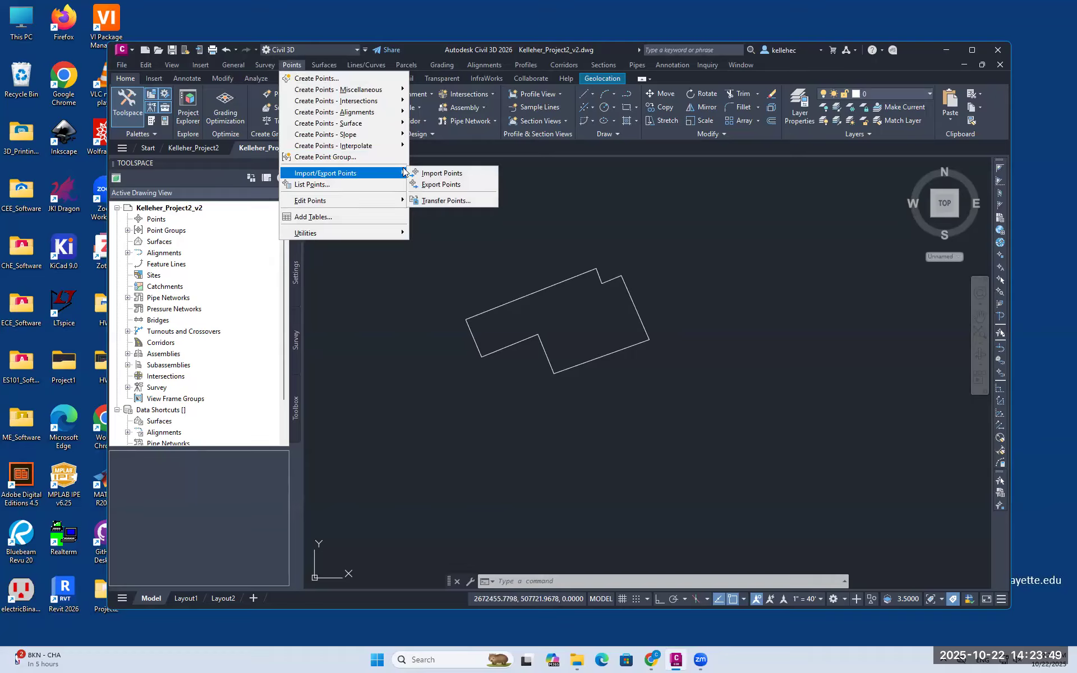
left_click(441, 173)
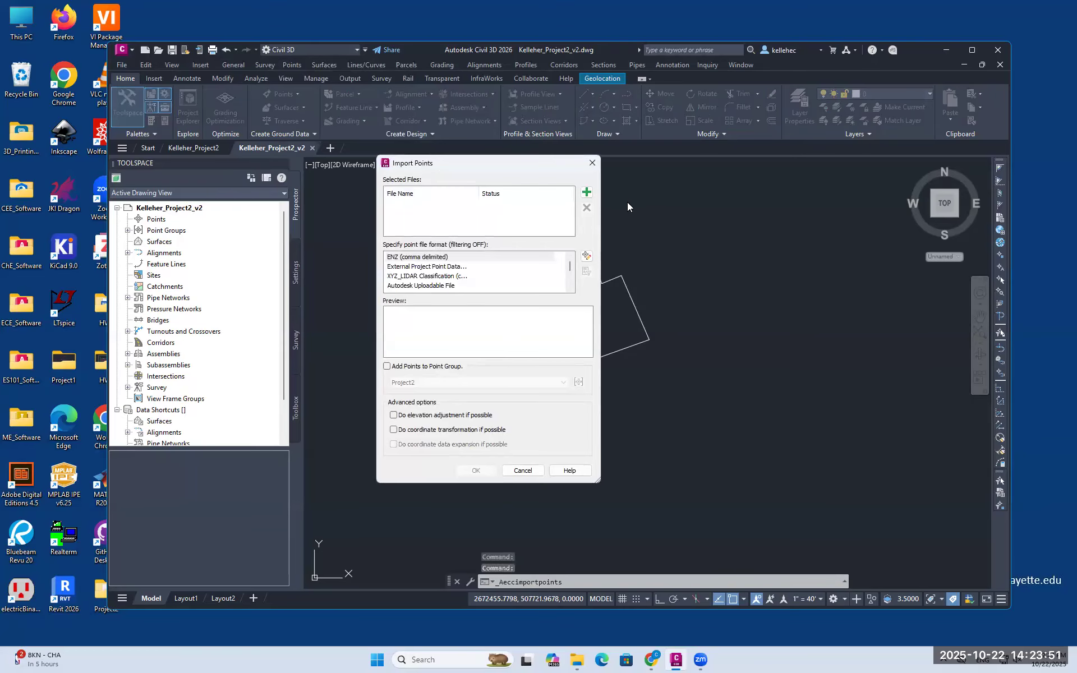
left_click(586, 193)
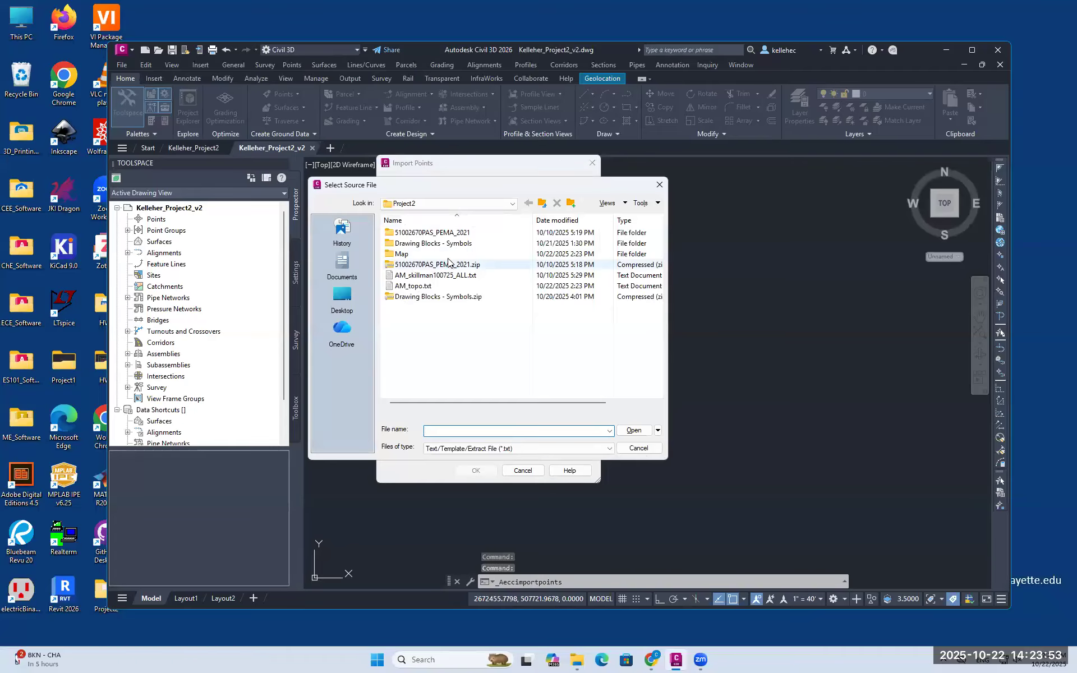
left_click(413, 285)
left_click(645, 433)
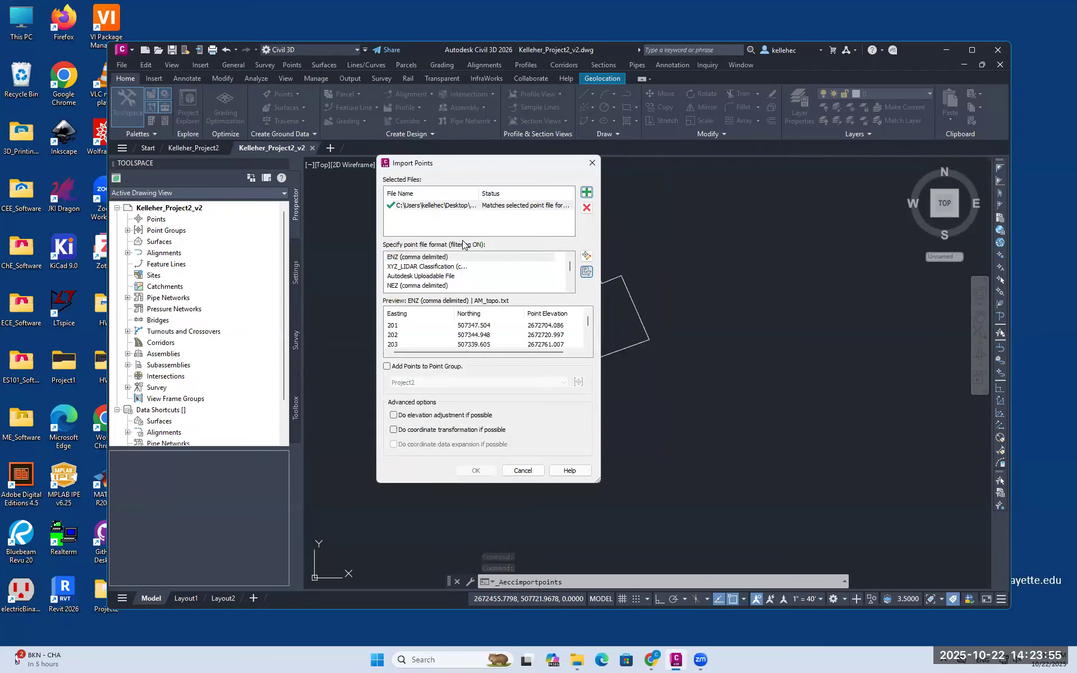
Step: Set the point file format to PNEZD (comma delimited) for the import and check the preview columns
left_click_drag(570, 264, 571, 282)
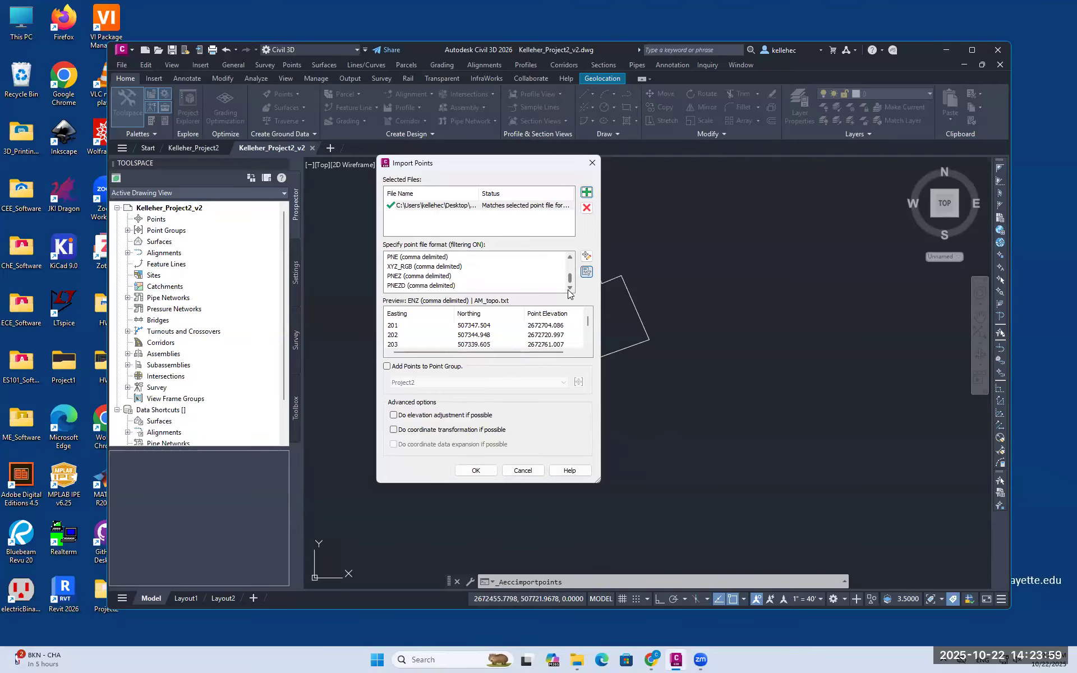
left_click(401, 287)
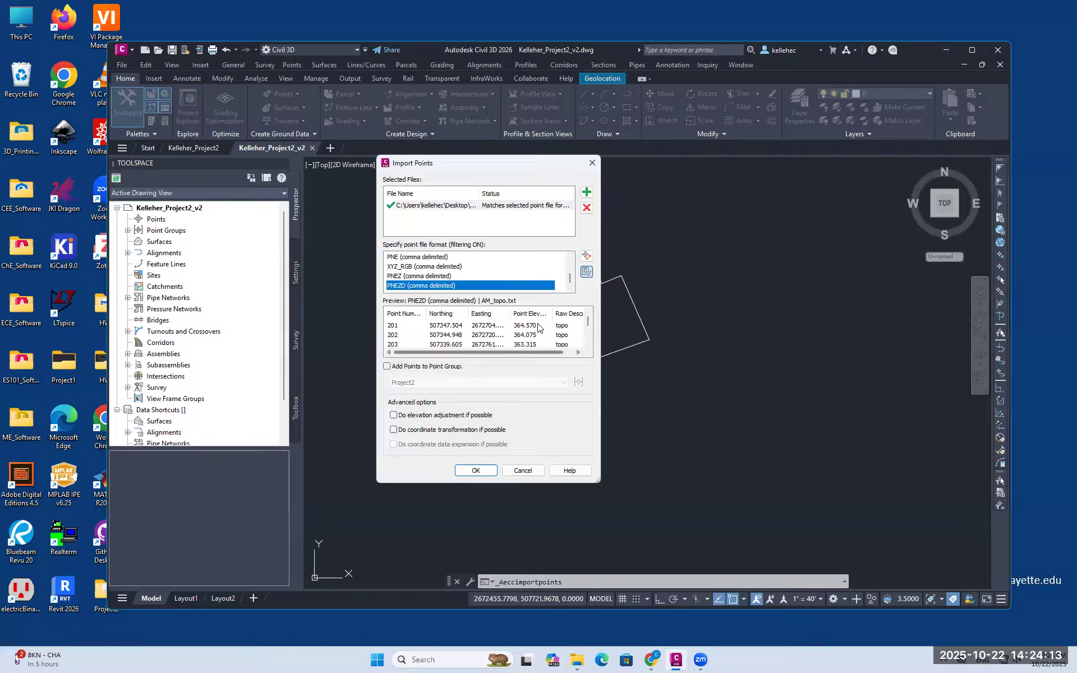
left_click_drag(544, 355, 488, 356)
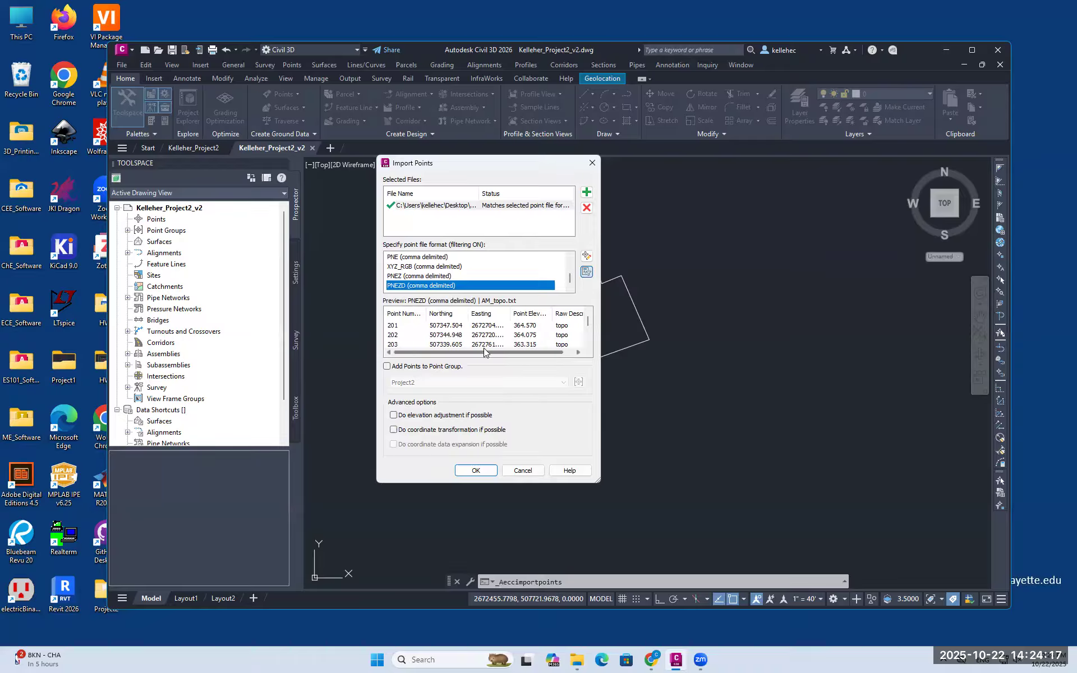
Step: Assign the imported points to a newly created point group, run the import and dismiss the event viewer
left_click(430, 367)
left_click(432, 383)
left_click(445, 379)
left_click(579, 383)
type("Top")
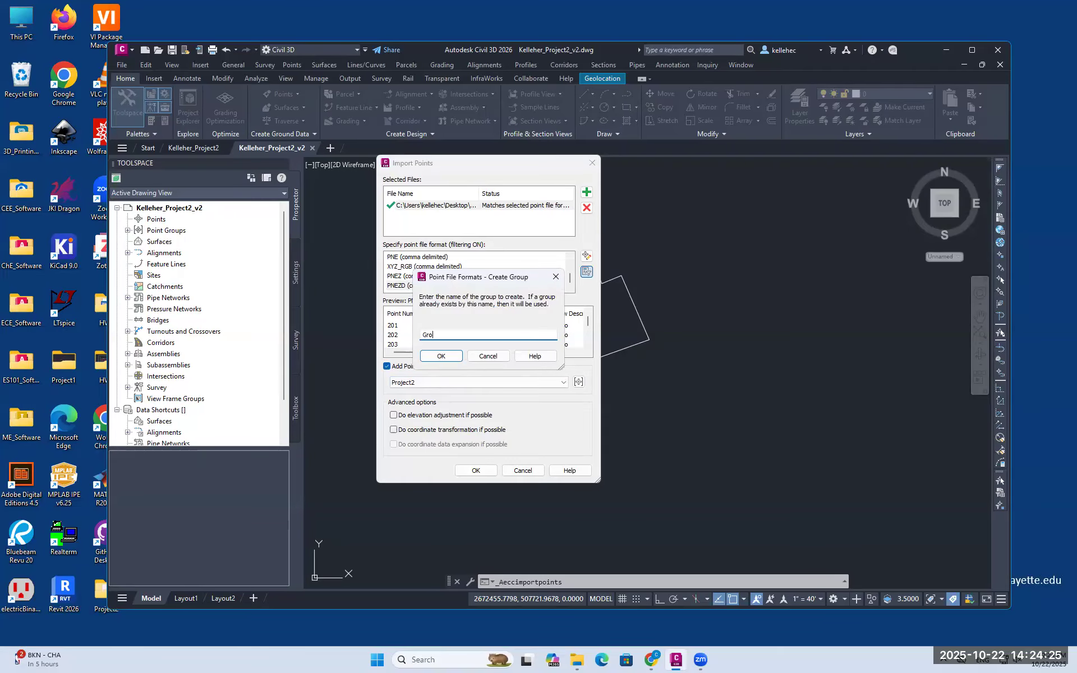
left_click(441, 356)
left_click(475, 470)
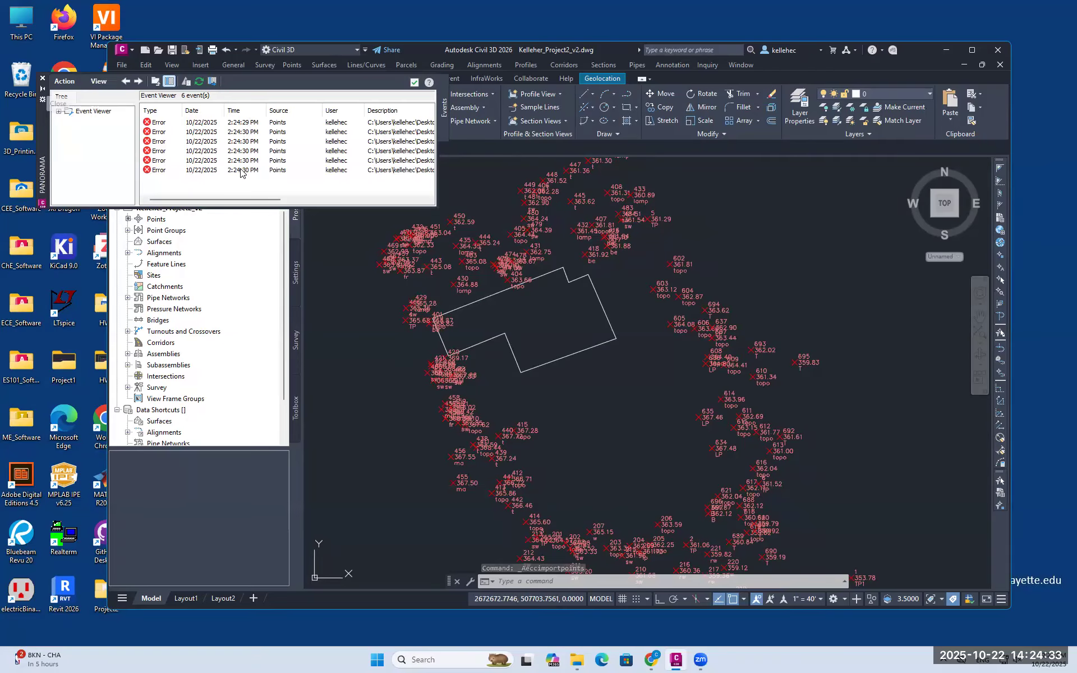
left_click(42, 78)
middle_click_drag(657, 419, 679, 403)
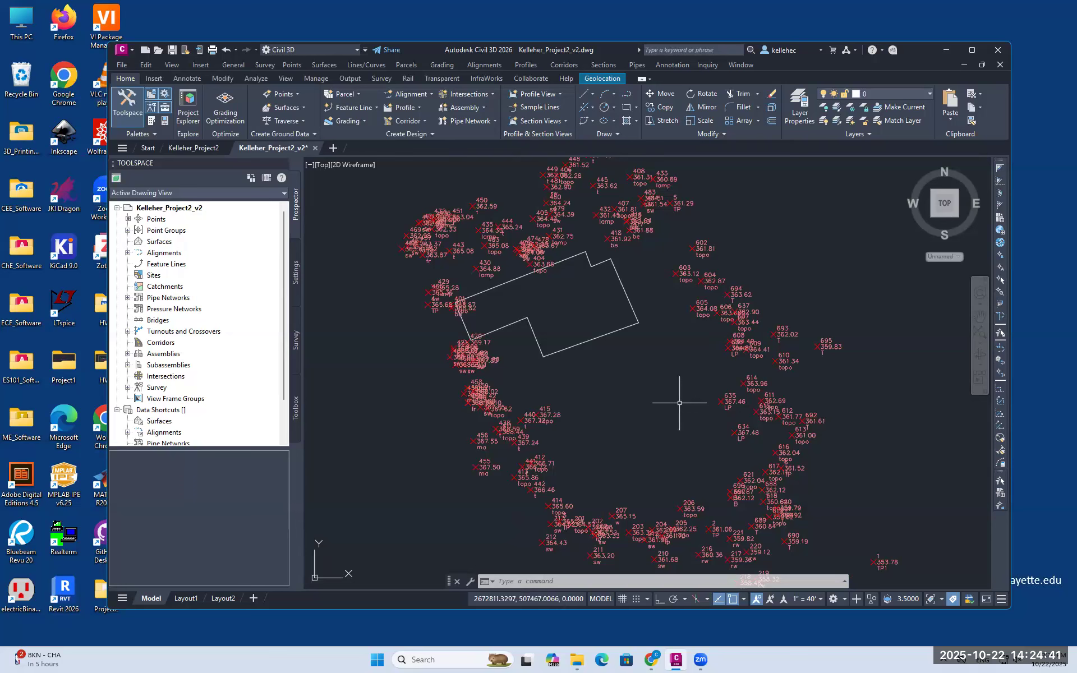
Step: Save the version 2 project drawing with the imported topo points
middle_click_drag(677, 430, 667, 449)
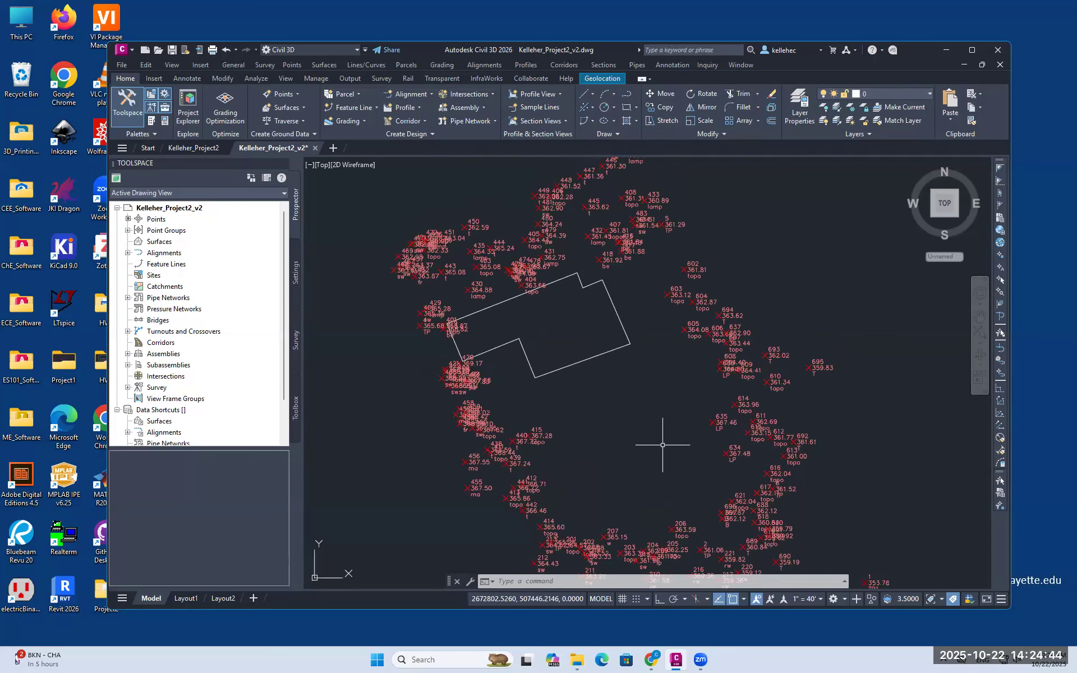
left_click(171, 53)
mouse_move(635, 420)
middle_mouse_down()
mouse_move(602, 414)
mouse_move(632, 379)
mouse_move(611, 385)
middle_mouse_up()
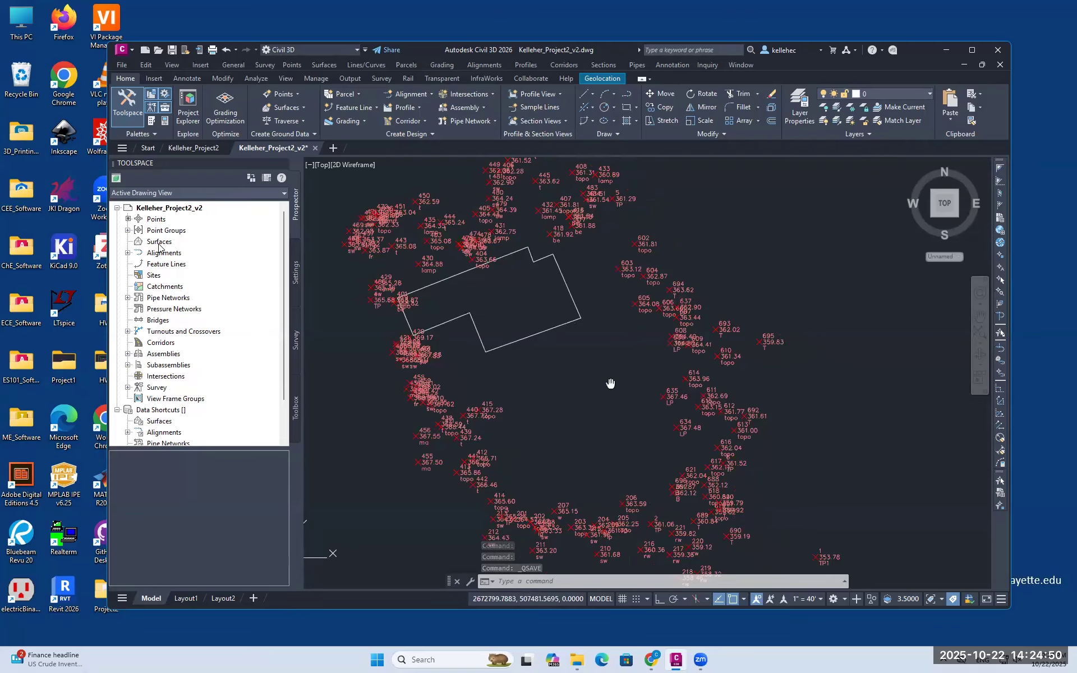
Step: Hide and redisplay the Toolspace, look at its Settings tree, and return to the Prospector tree
left_click(296, 273)
left_click(297, 221)
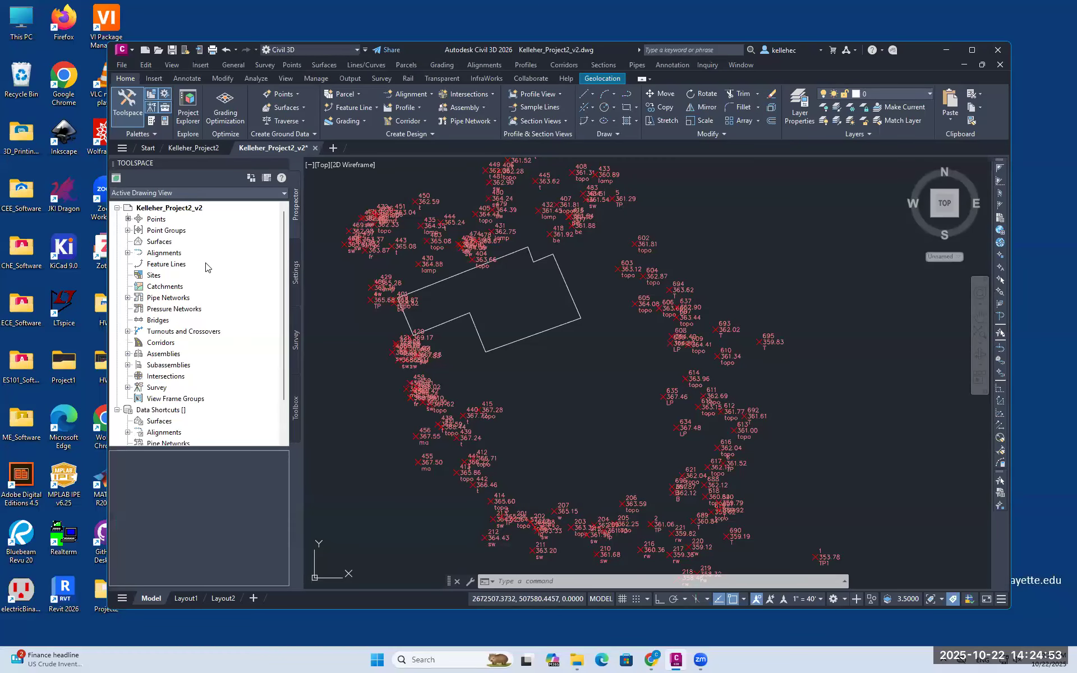
left_click(128, 103)
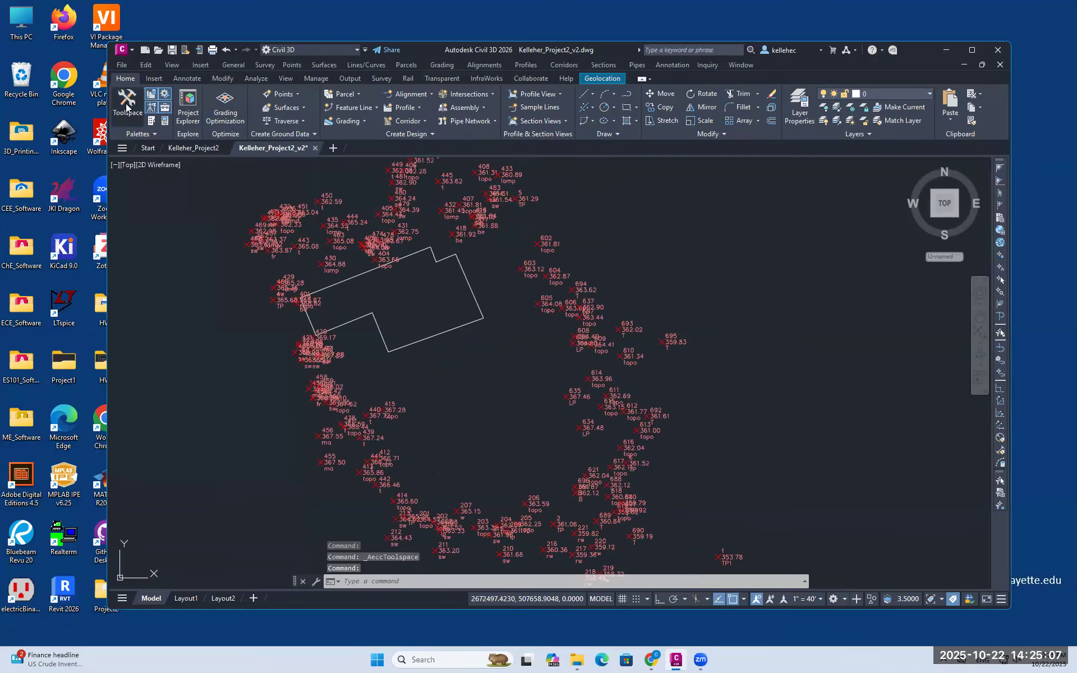
left_click(127, 111)
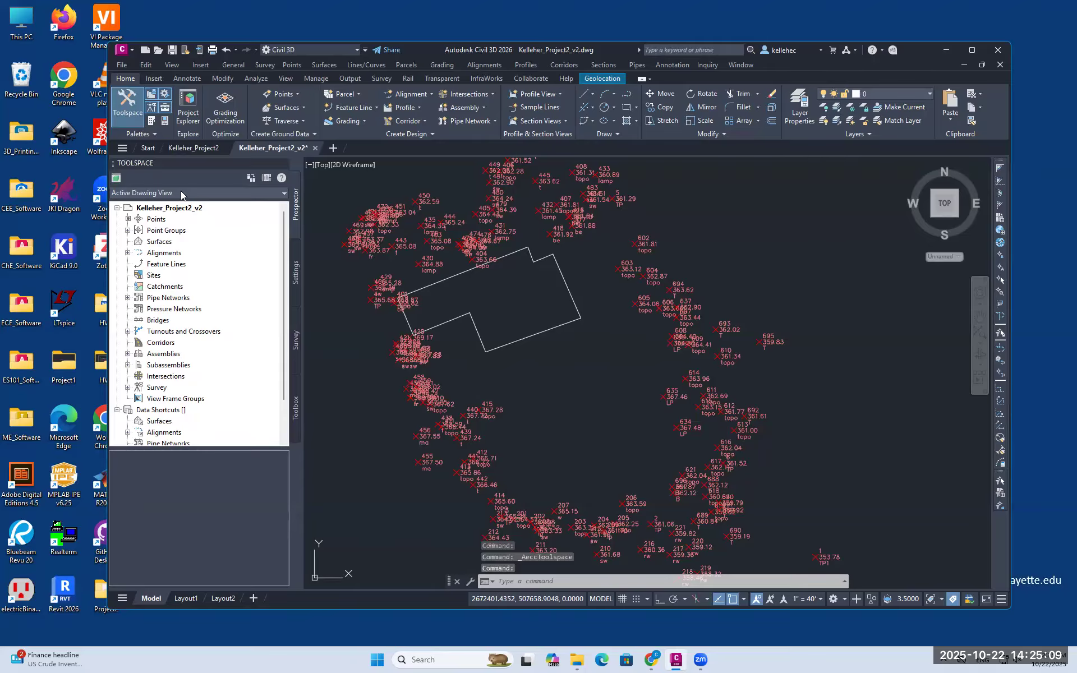
left_click(296, 278)
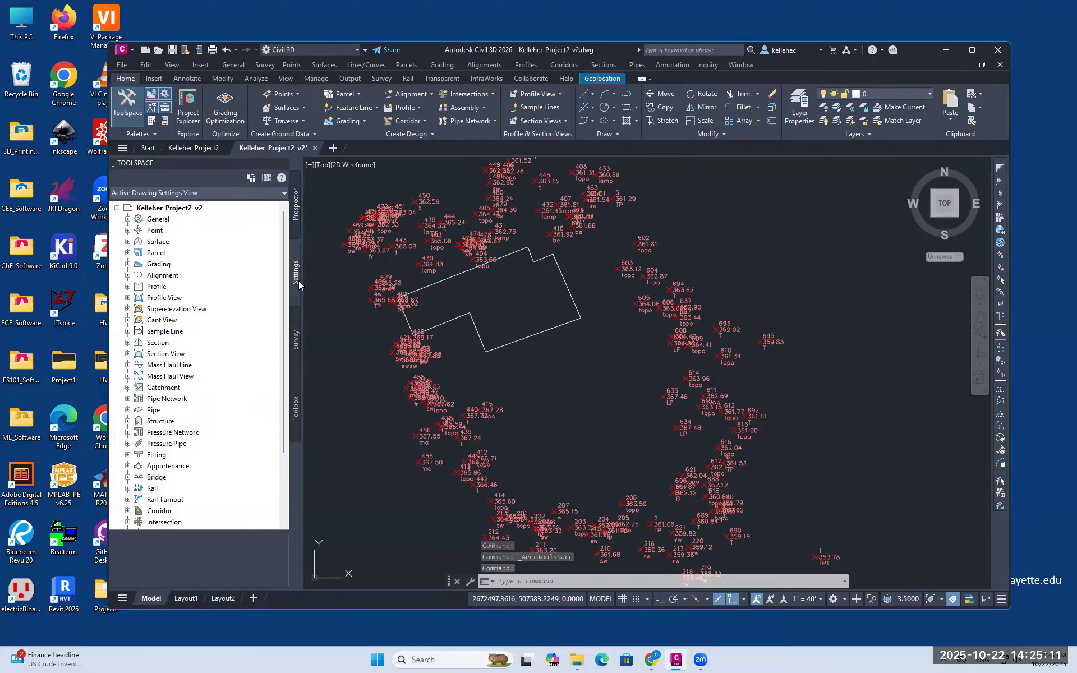
left_click(295, 213)
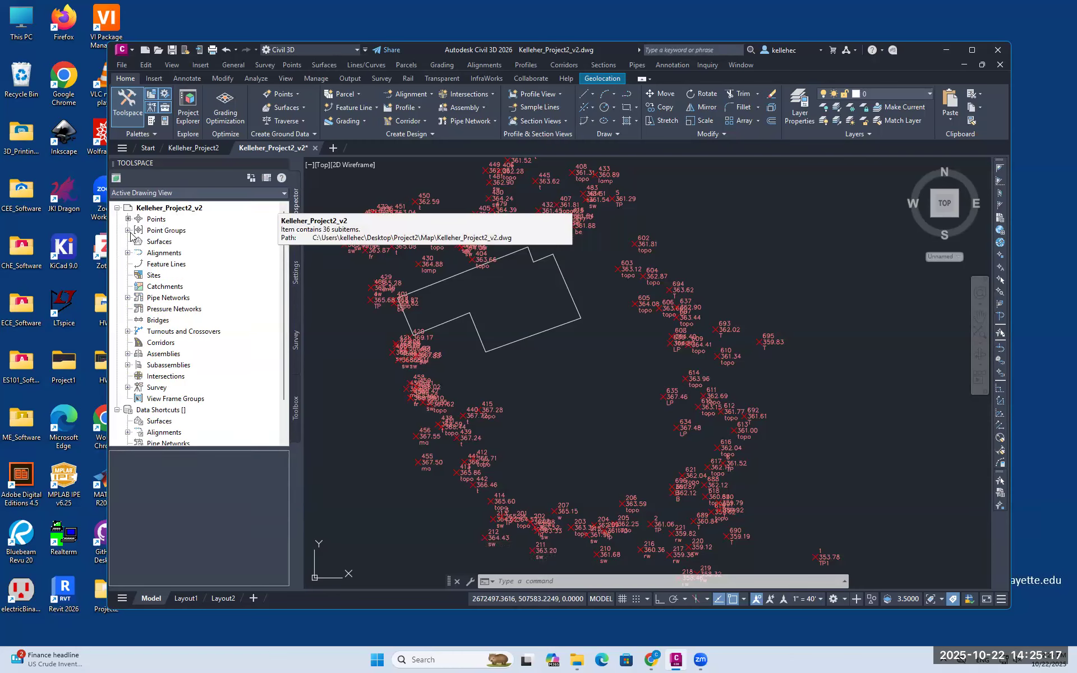
Step: List the points of the Ground point group and widen the Point Layer column to check which layer they use
left_click(128, 230)
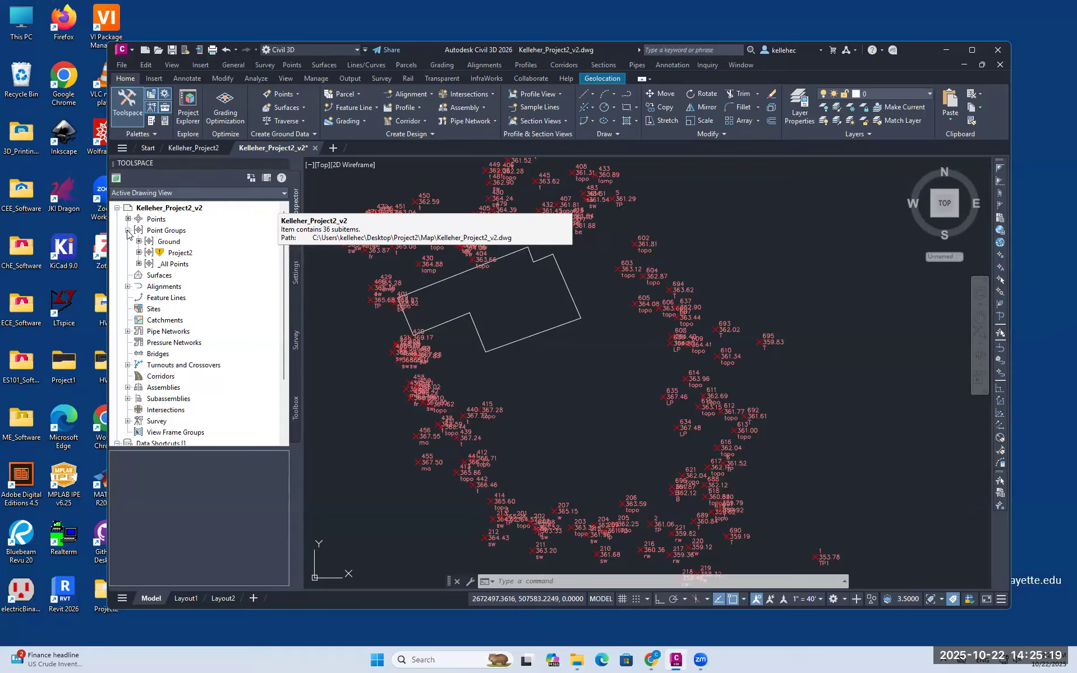
left_click(181, 243)
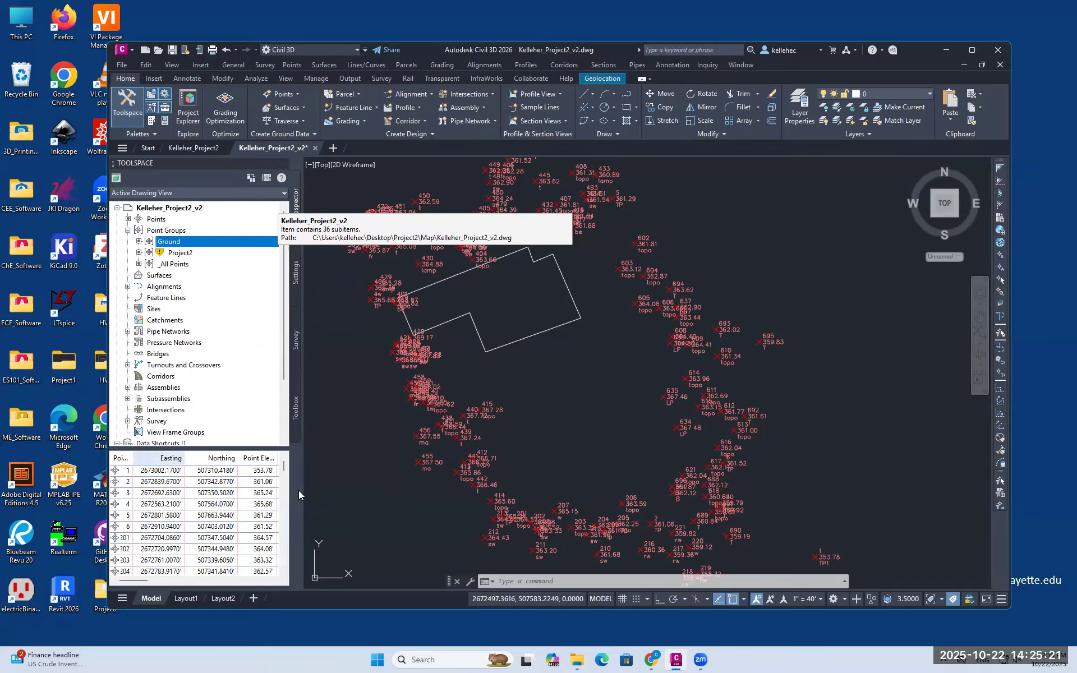
mouse_move(285, 477)
left_mouse_down()
mouse_move(290, 555)
mouse_move(292, 454)
left_mouse_up()
left_click_drag(163, 581, 247, 581)
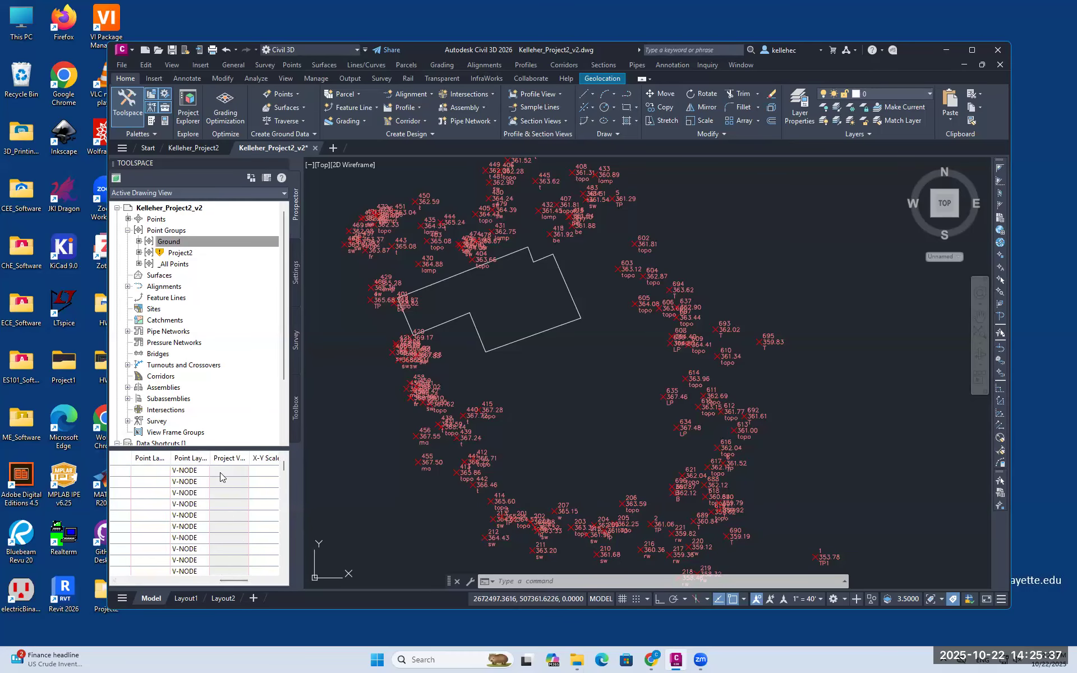
left_click_drag(207, 456, 221, 456)
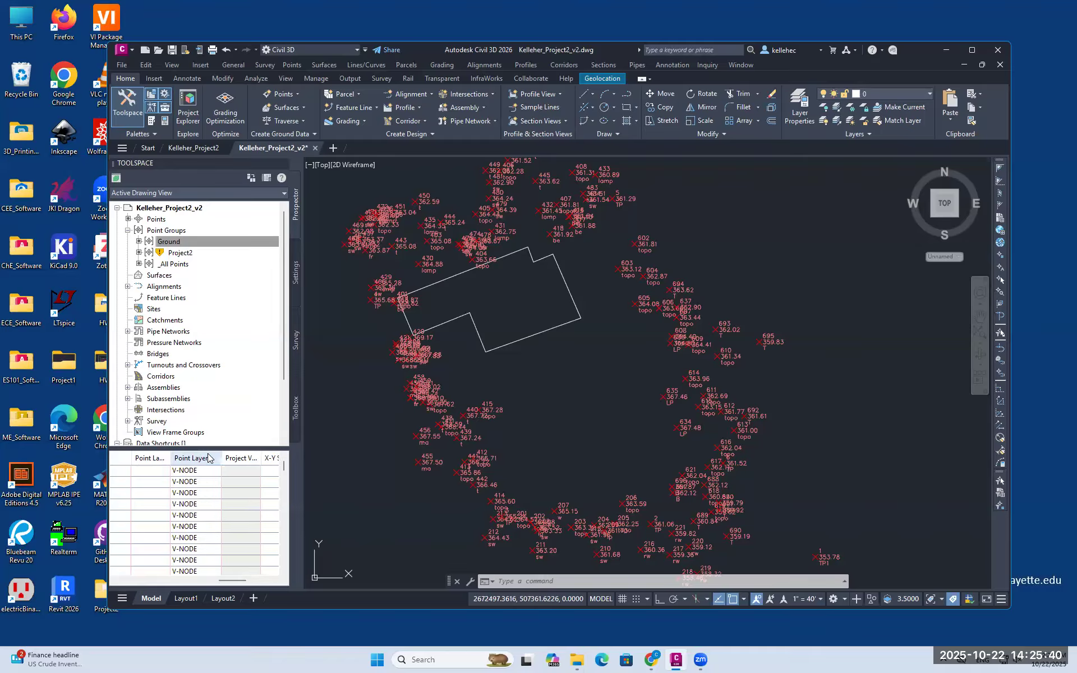
Step: Turn the V-NODE layer off and on again, and do the same with V-NODE-TEXT, to check what each controls
left_click(885, 94)
scroll(918, 303, "down", 20)
left_click(825, 242)
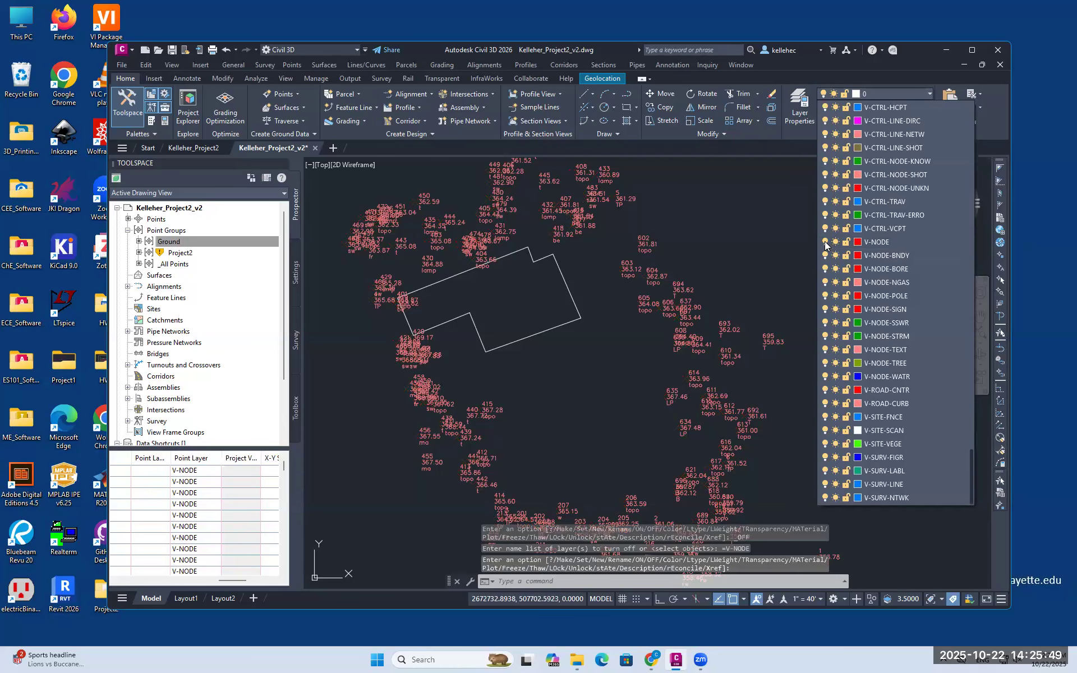
left_click(826, 242)
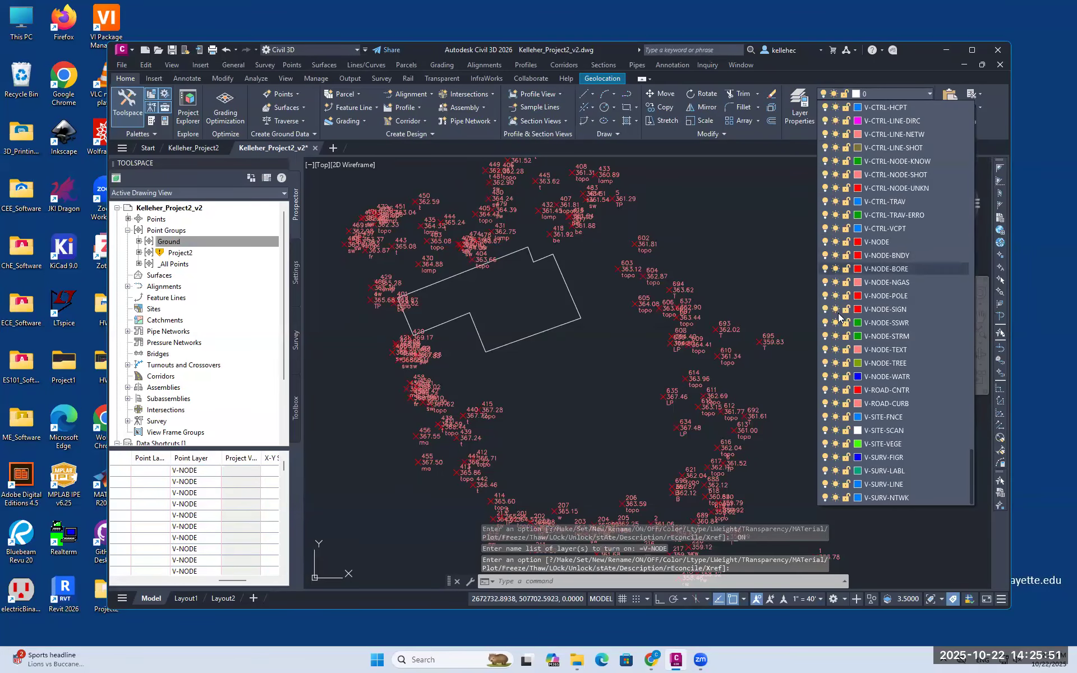
left_click(826, 350)
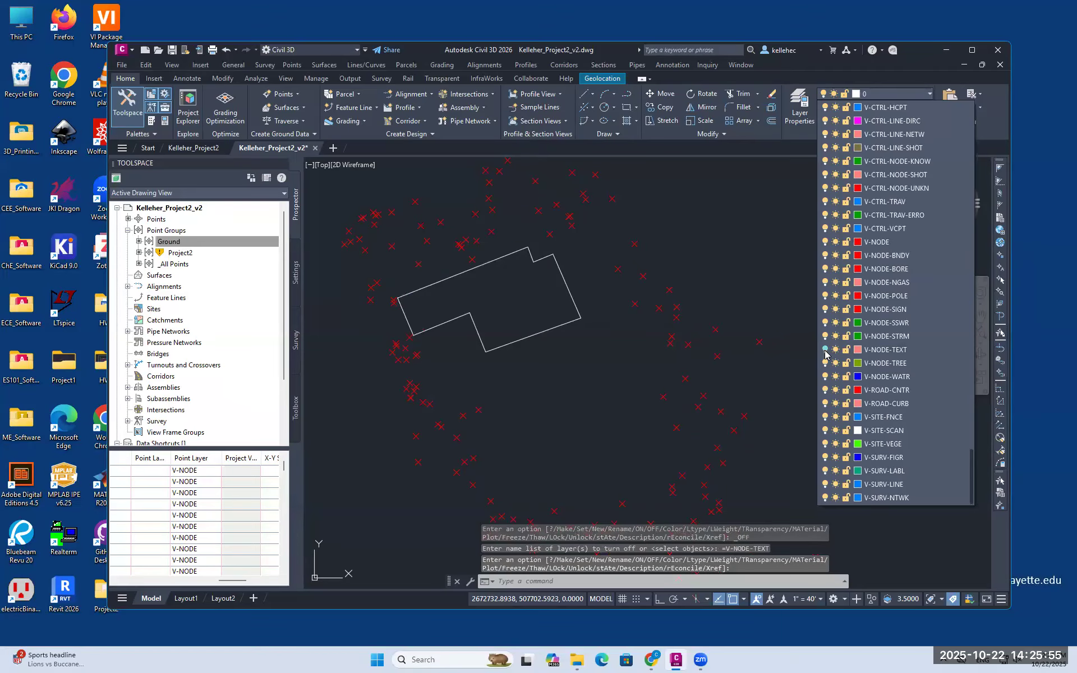
left_click(825, 350)
left_click(695, 226)
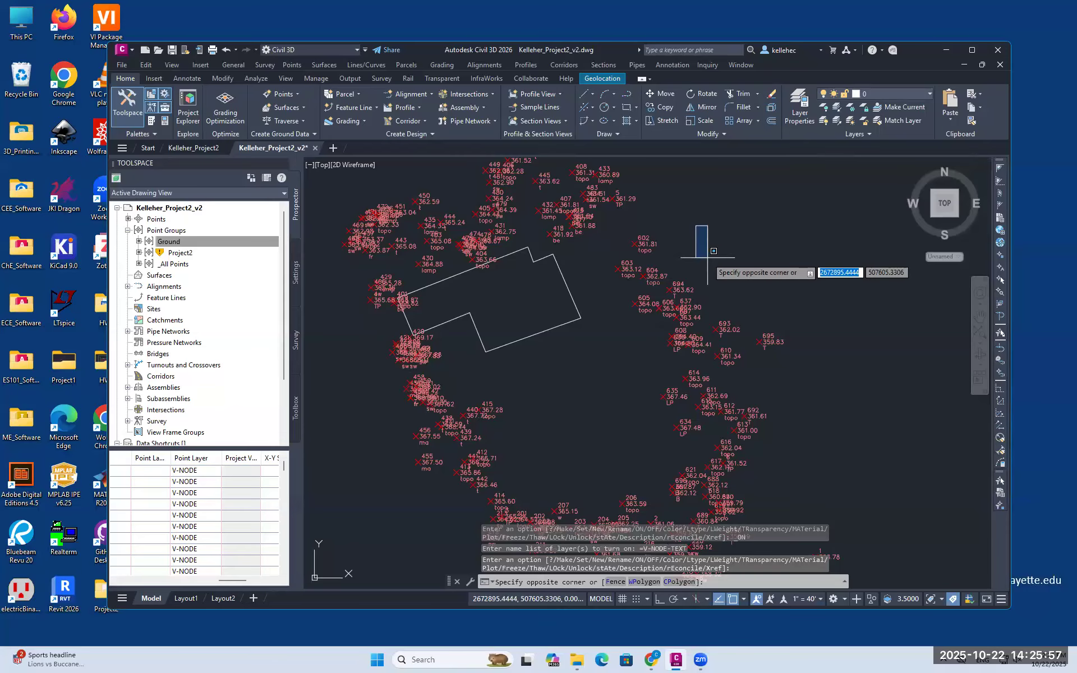
left_click(677, 241)
middle_click_drag(678, 240, 730, 264)
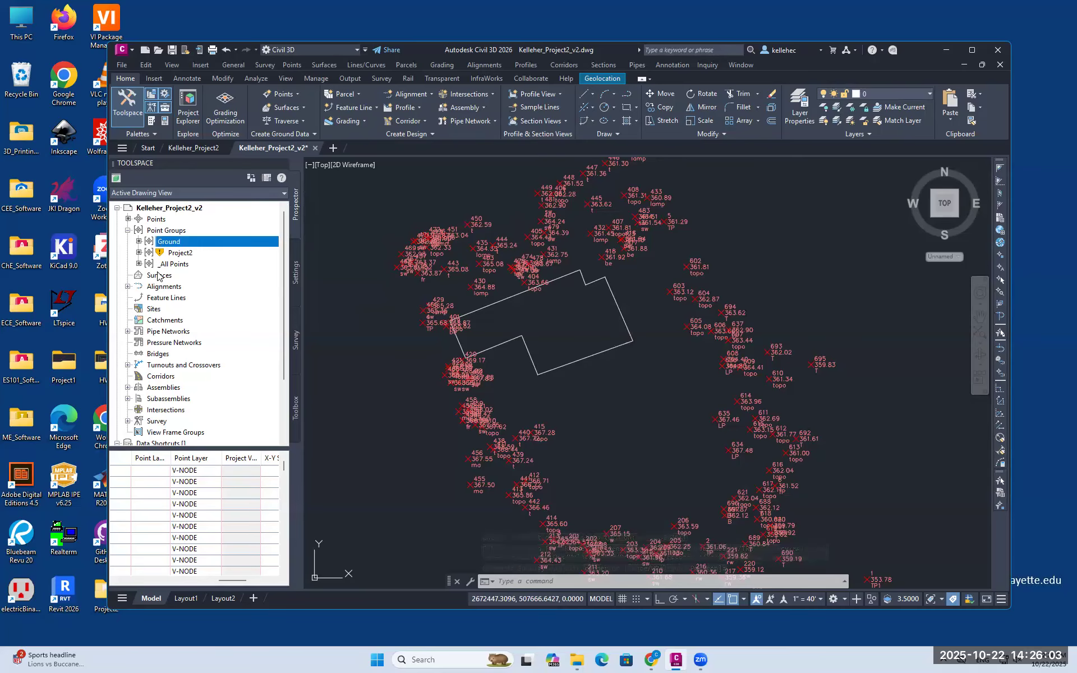
Step: Start creating a TIN surface on the C-TOPO layer and set its style to Contours 1' and 5' (Design)
left_click(159, 276)
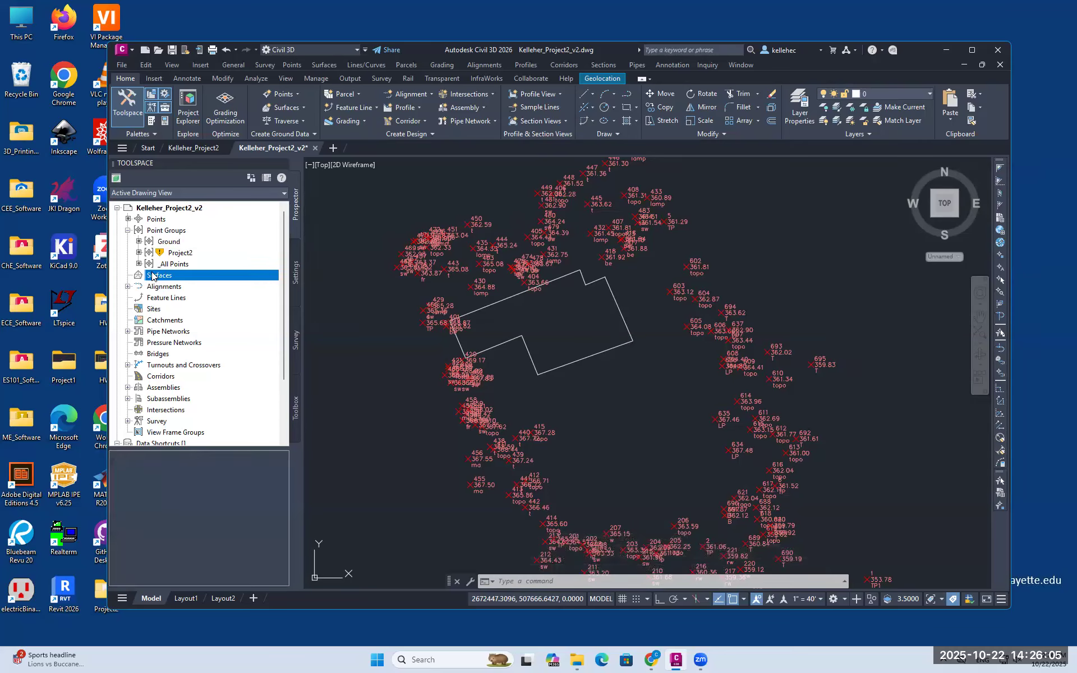
right_click(168, 278)
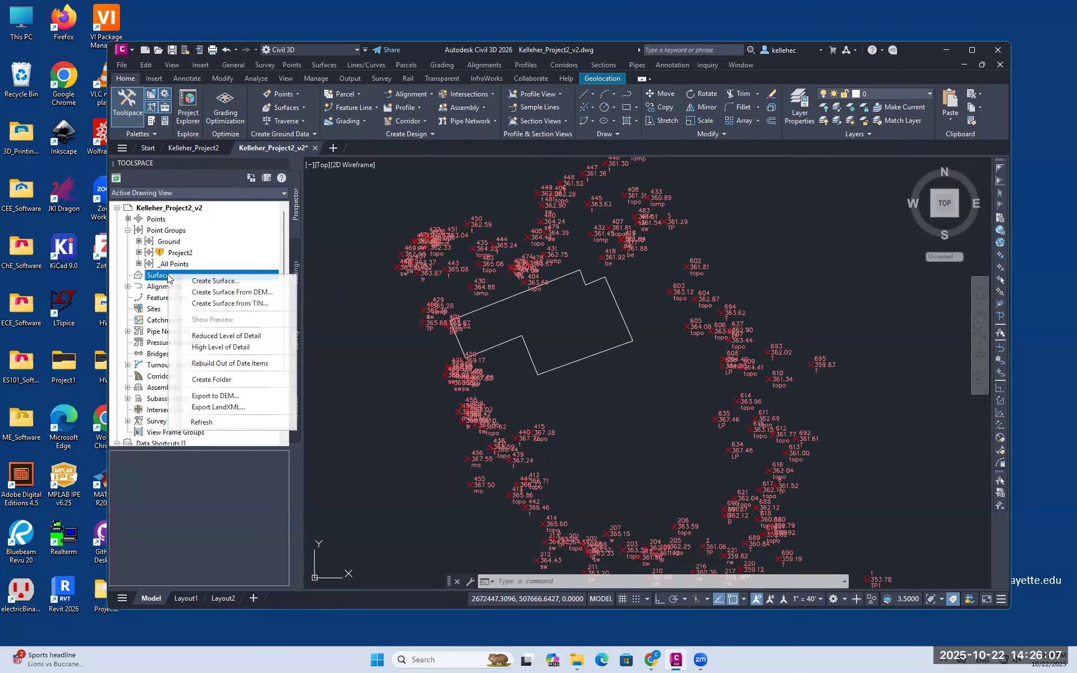
left_click(212, 284)
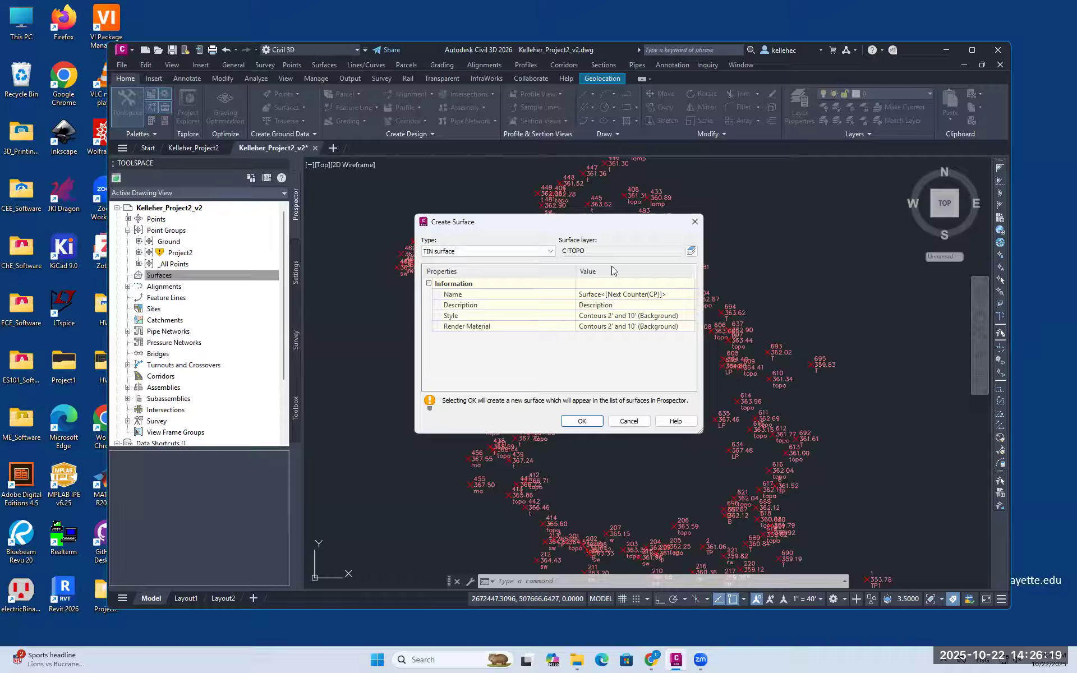
left_click(689, 316)
left_click(691, 316)
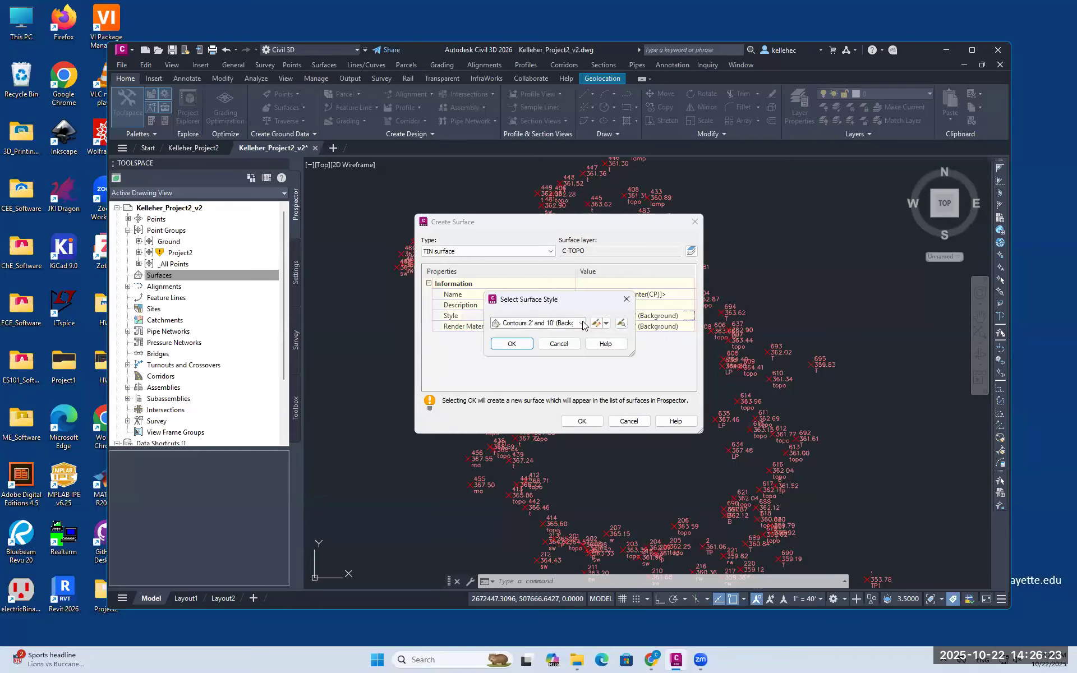
left_click(581, 323)
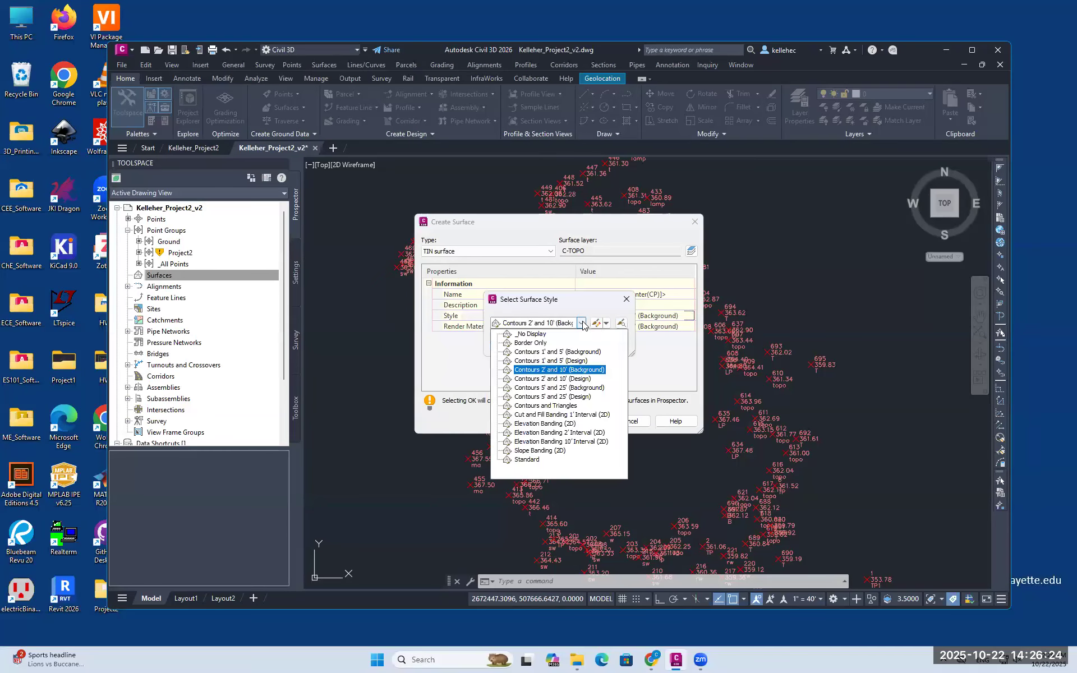
left_click(581, 361)
left_click(511, 343)
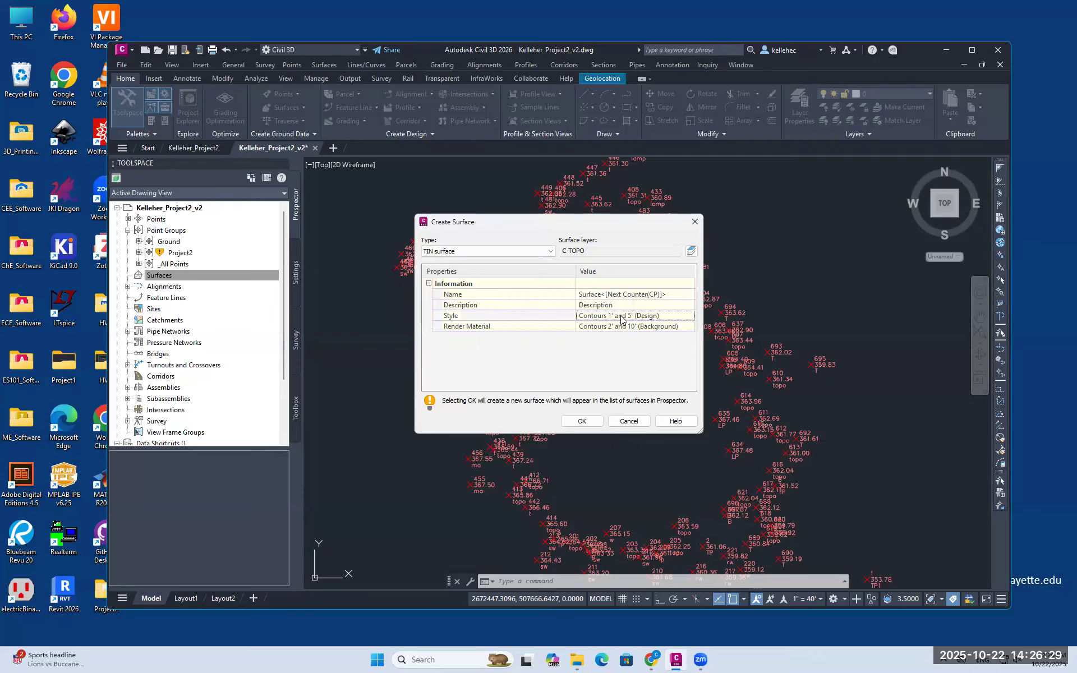
Step: Set the new surface's render material to ByBlock and create the surface
left_click(676, 325)
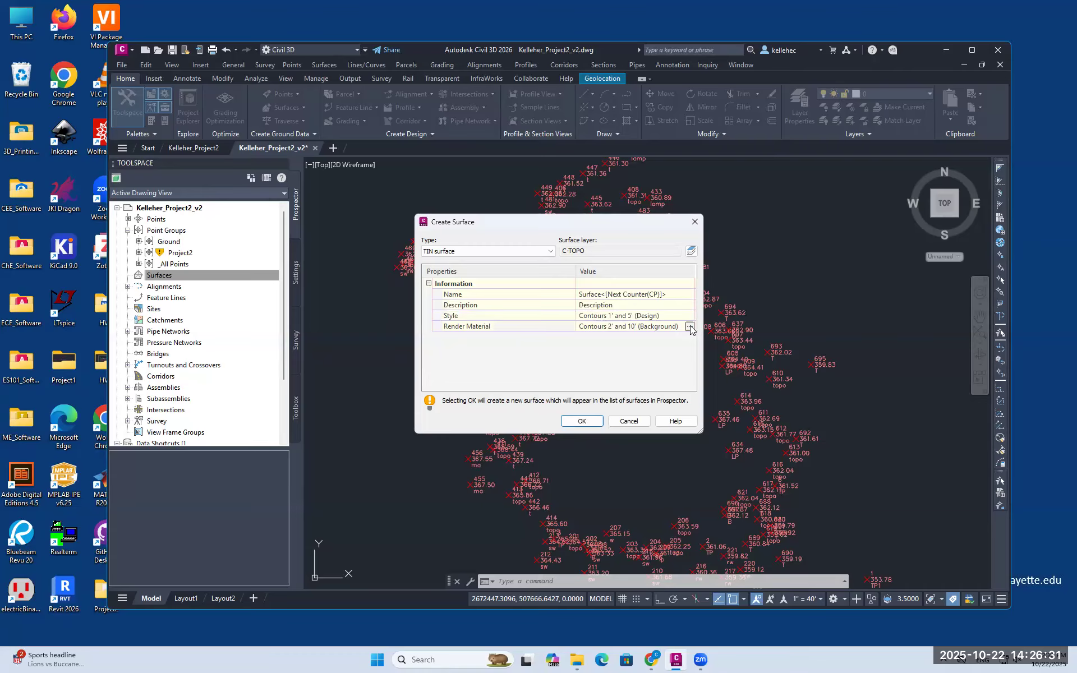
left_click(689, 326)
left_click(606, 322)
left_click(607, 322)
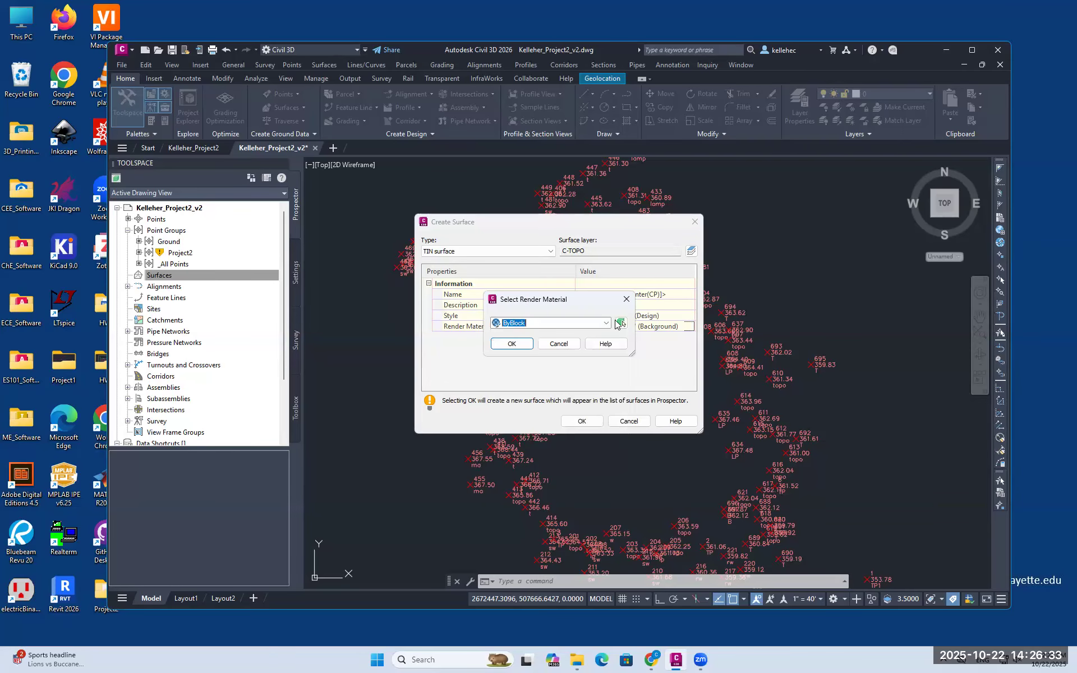
left_click(627, 301)
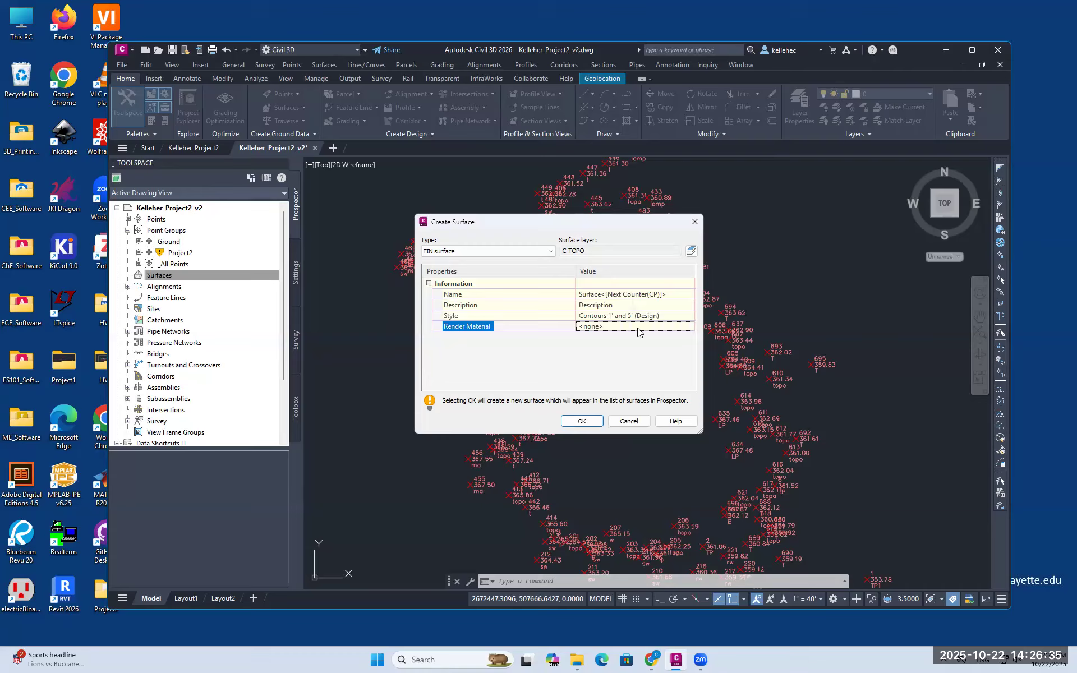
left_click(690, 326)
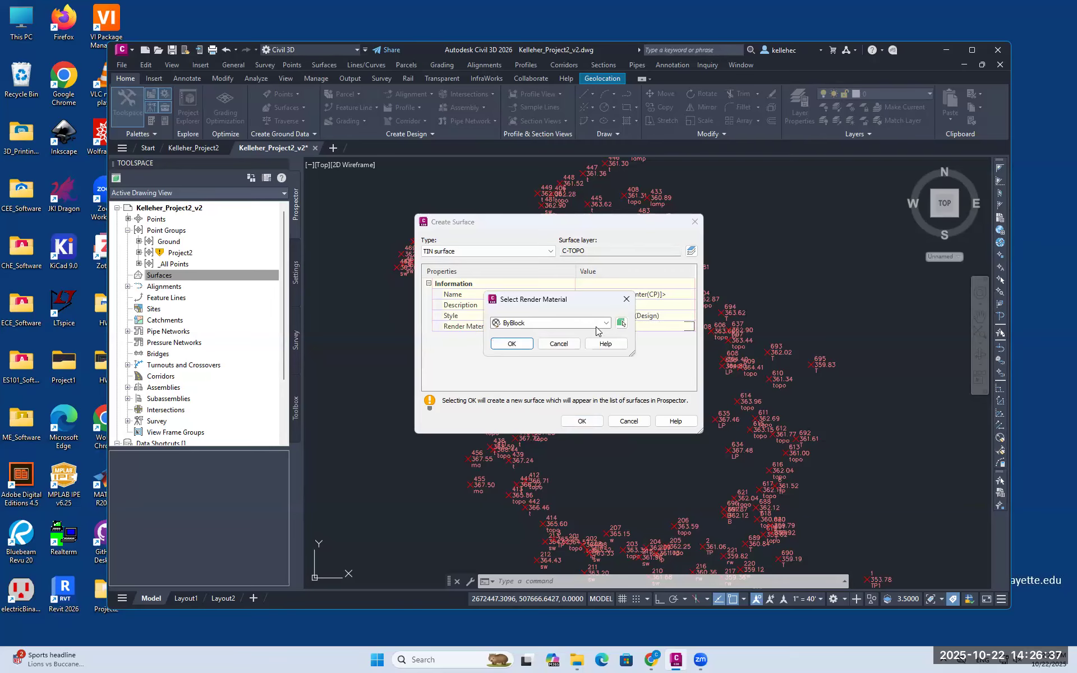
left_click(512, 344)
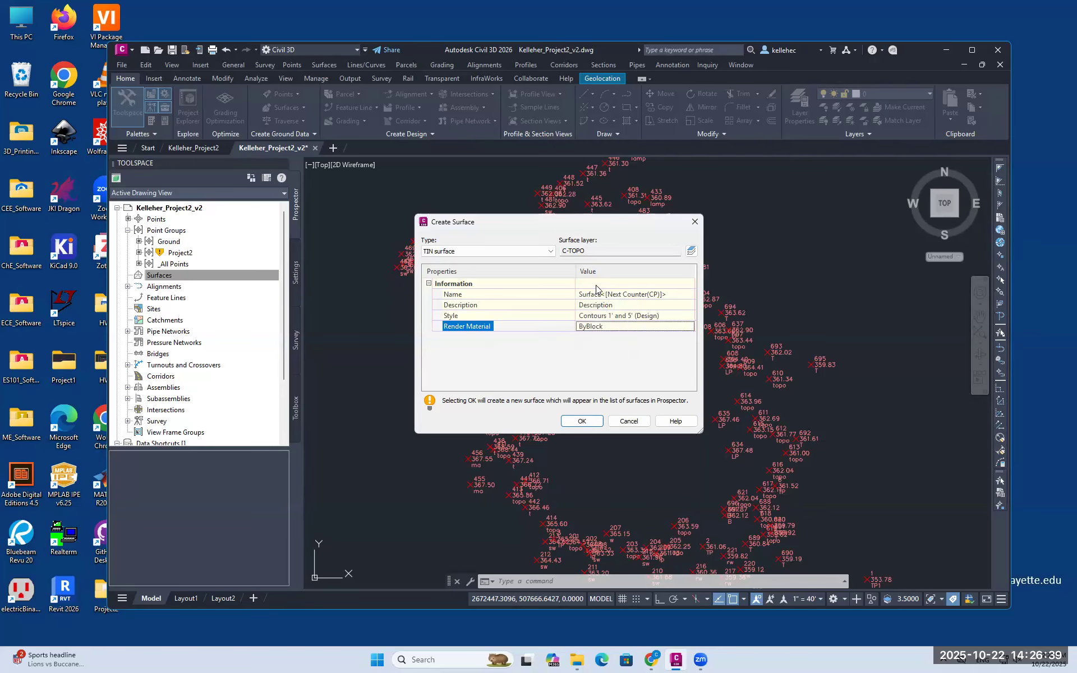
left_click(582, 421)
Step: Expand the Surfaces collection and the new surface in the Prospector tree to show its components
left_click(181, 275)
right_click(176, 274)
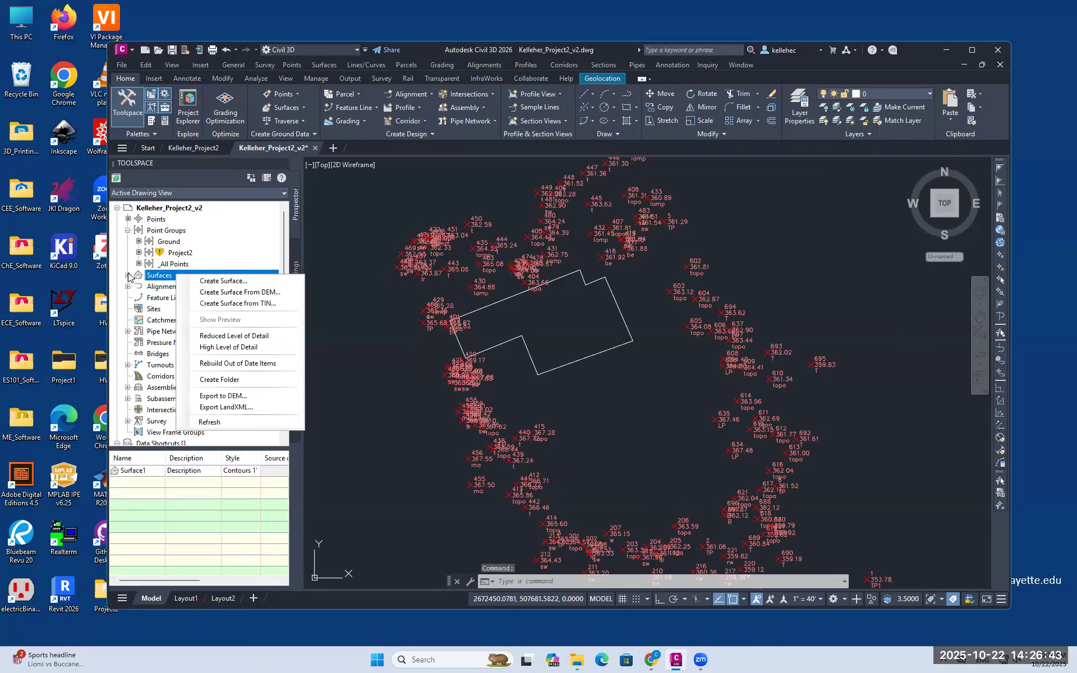
left_click(128, 275)
left_click(158, 286)
left_click(139, 286)
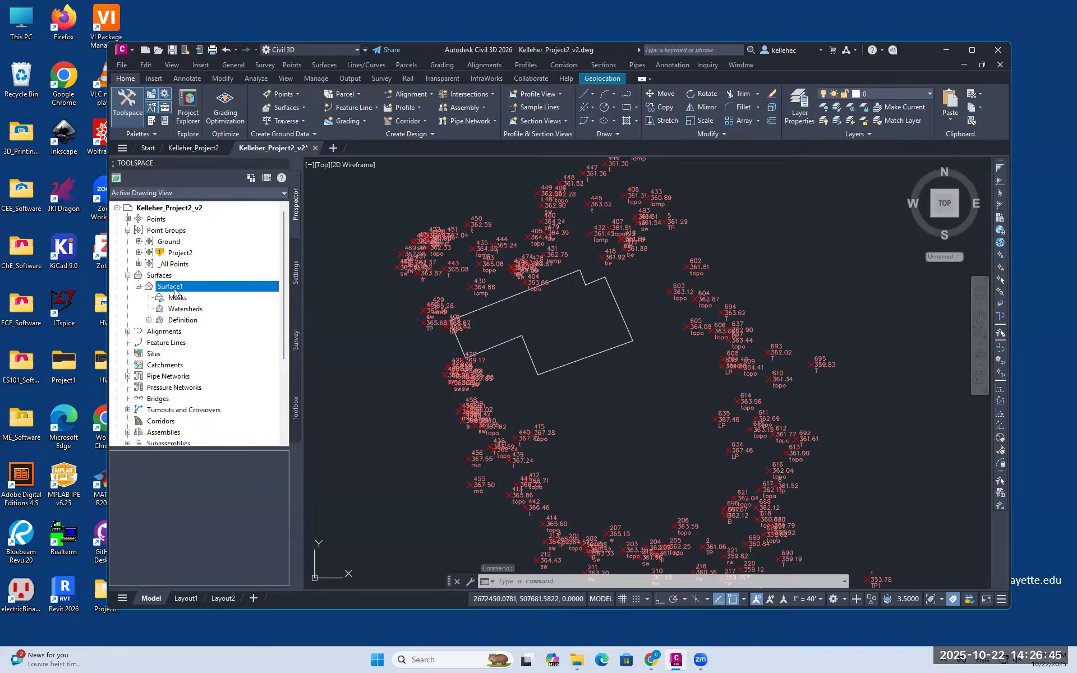
right_click(175, 291)
left_click(171, 294)
left_click(159, 275)
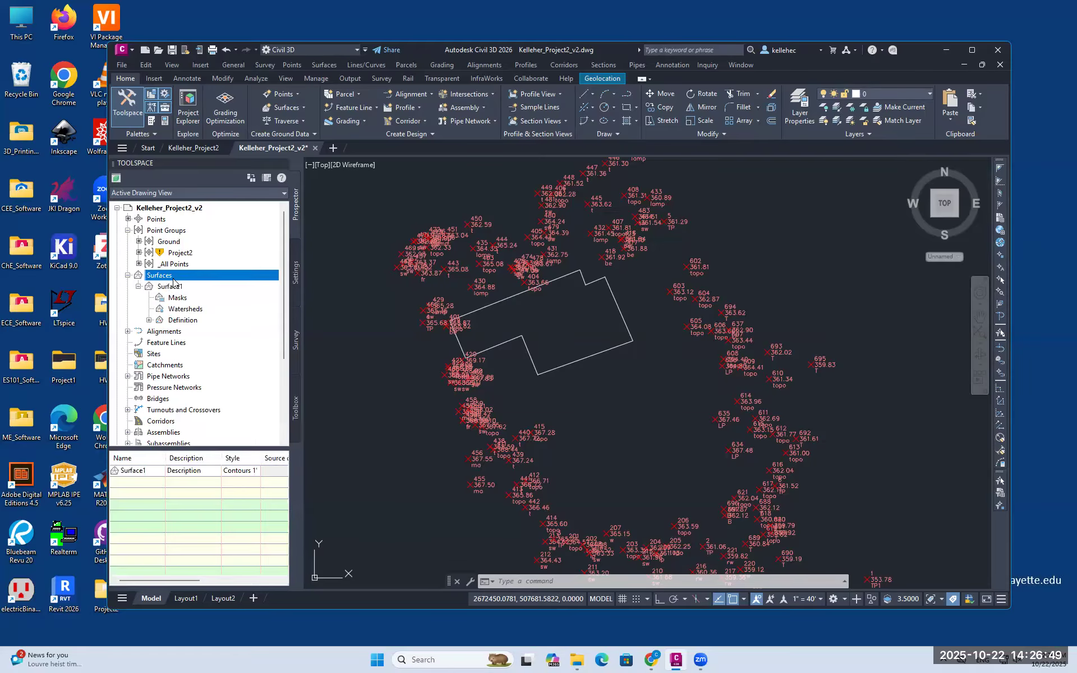
left_click(174, 289)
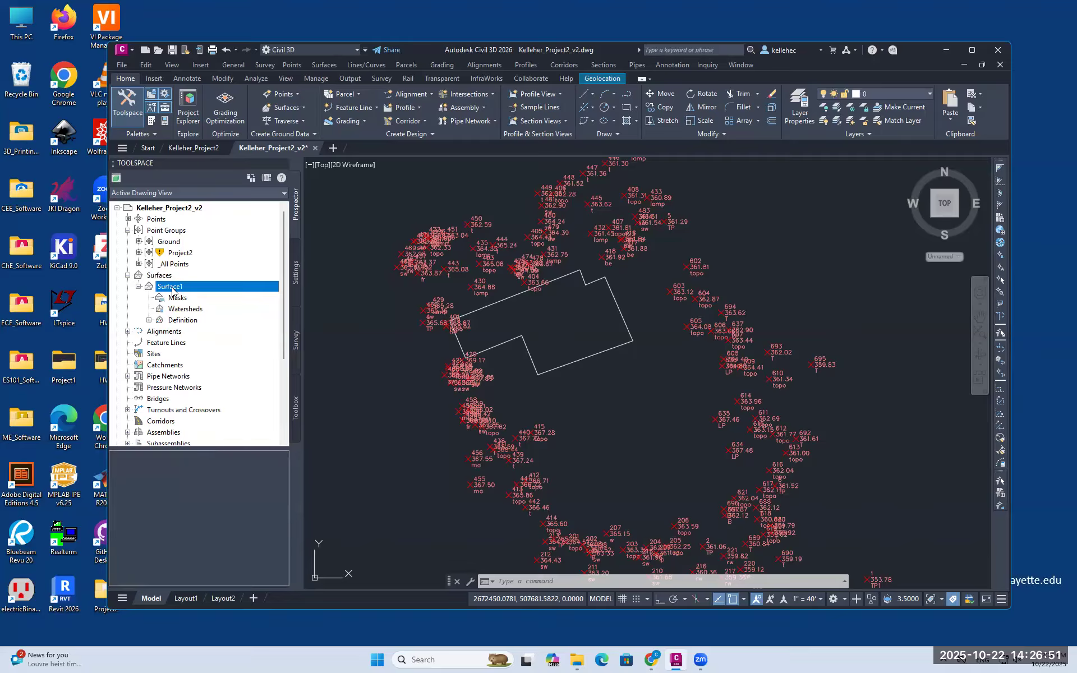
right_click(172, 291)
left_click(163, 276)
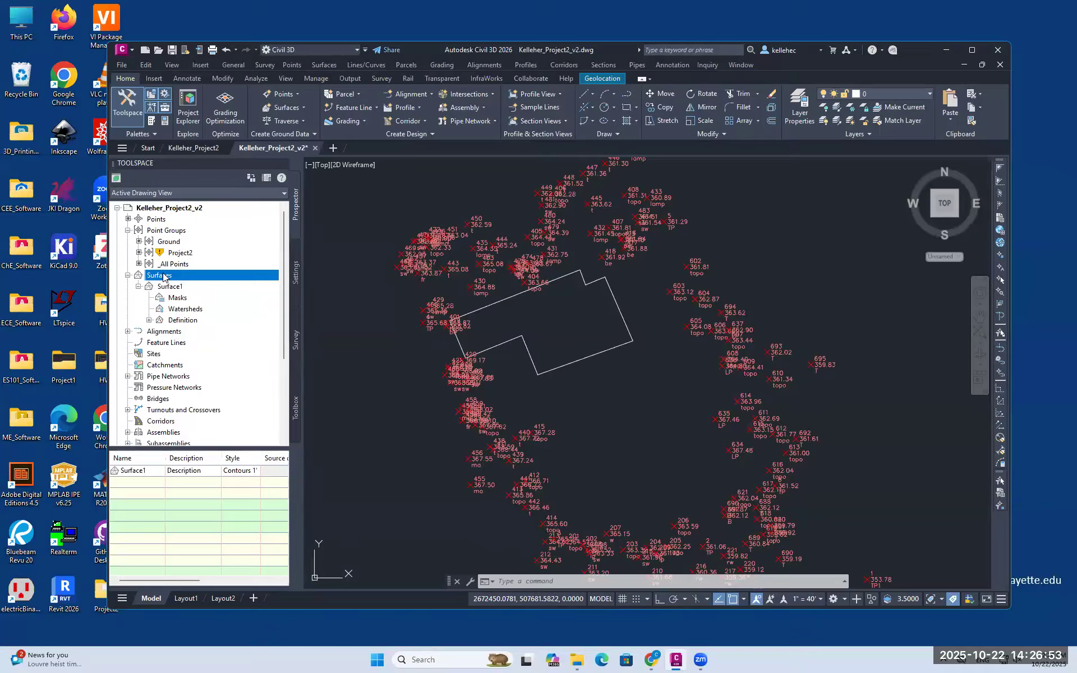
right_click(163, 276)
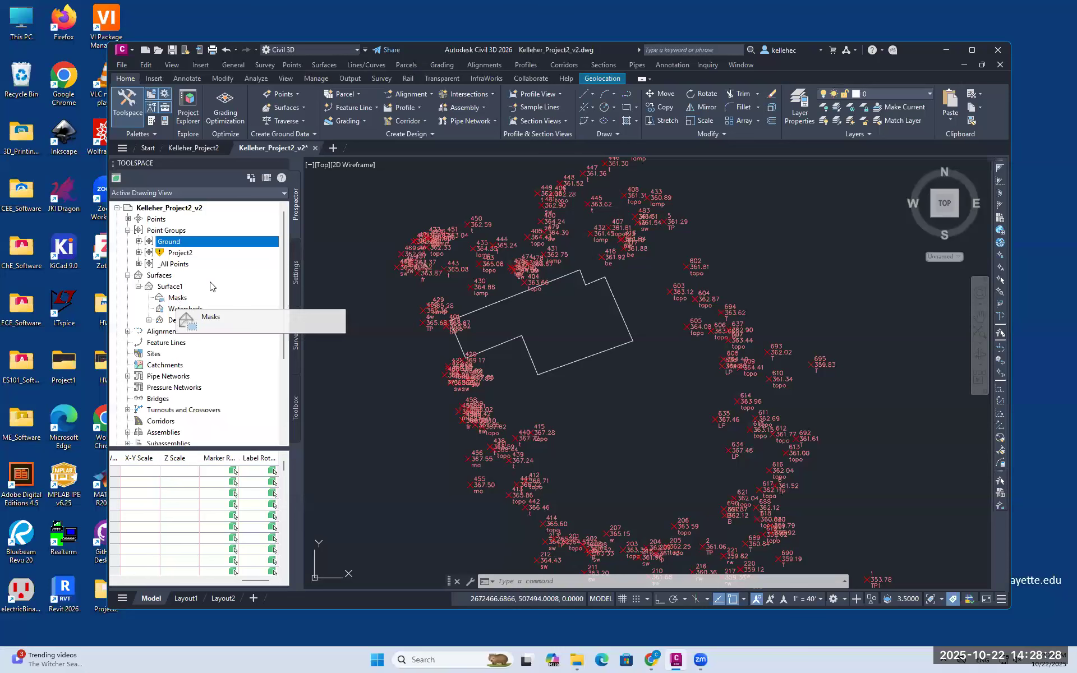
Step: Expand the Definition of Surface1 to list the data types that can be added to the surface
left_click(209, 281)
scroll(181, 254, "down", 1)
scroll(180, 254, "up", 1)
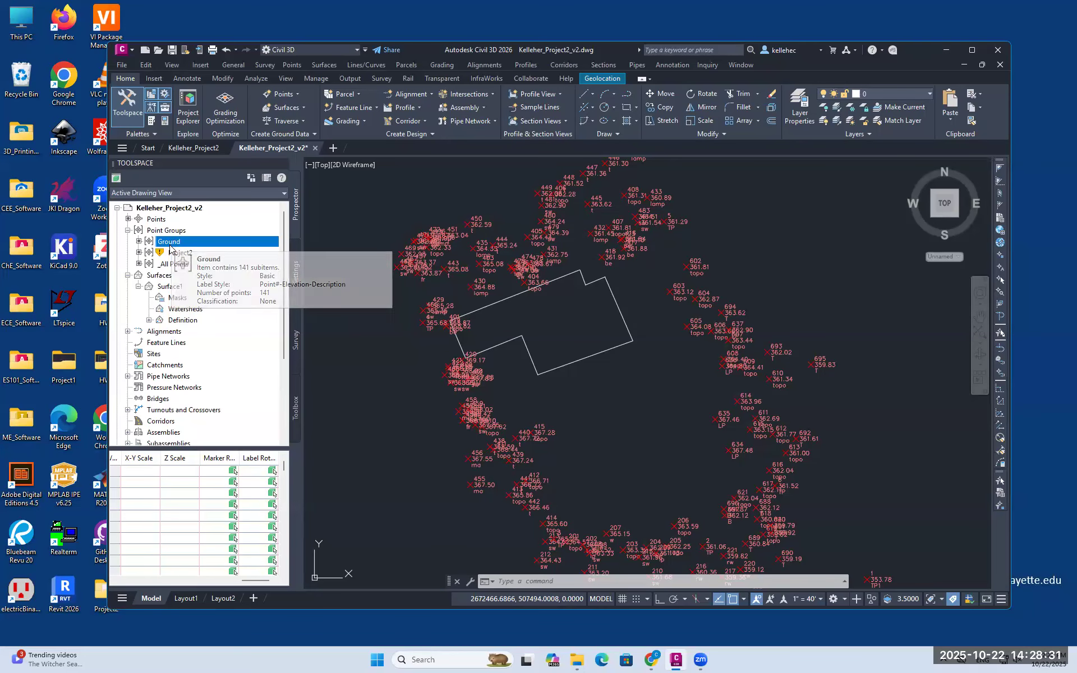
left_click(178, 298)
left_click(149, 319)
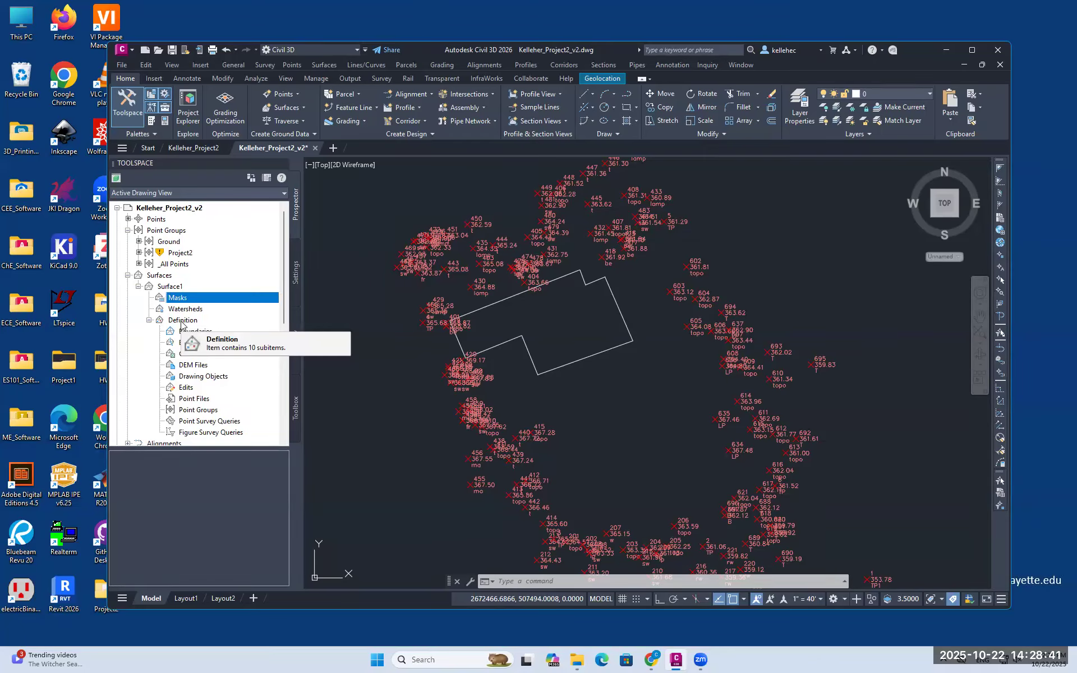
Step: Add the Ground point group to the definition of Surface1 to generate its contours
left_click_drag(180, 329, 186, 327)
left_click_drag(191, 420, 193, 414)
right_click(192, 412)
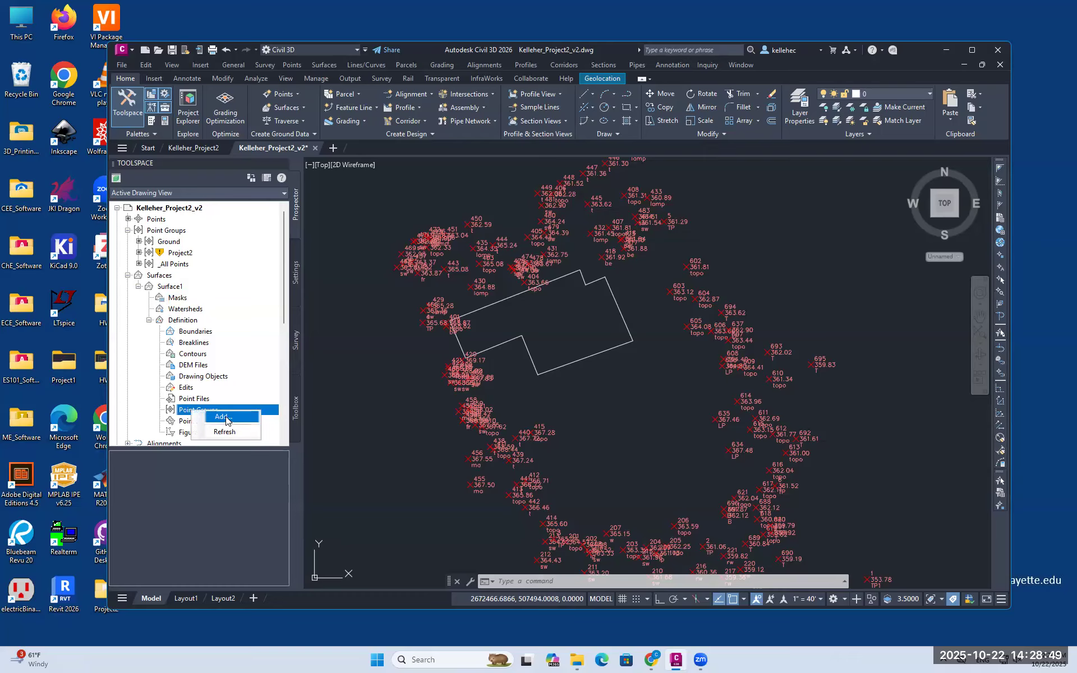
left_click(222, 417)
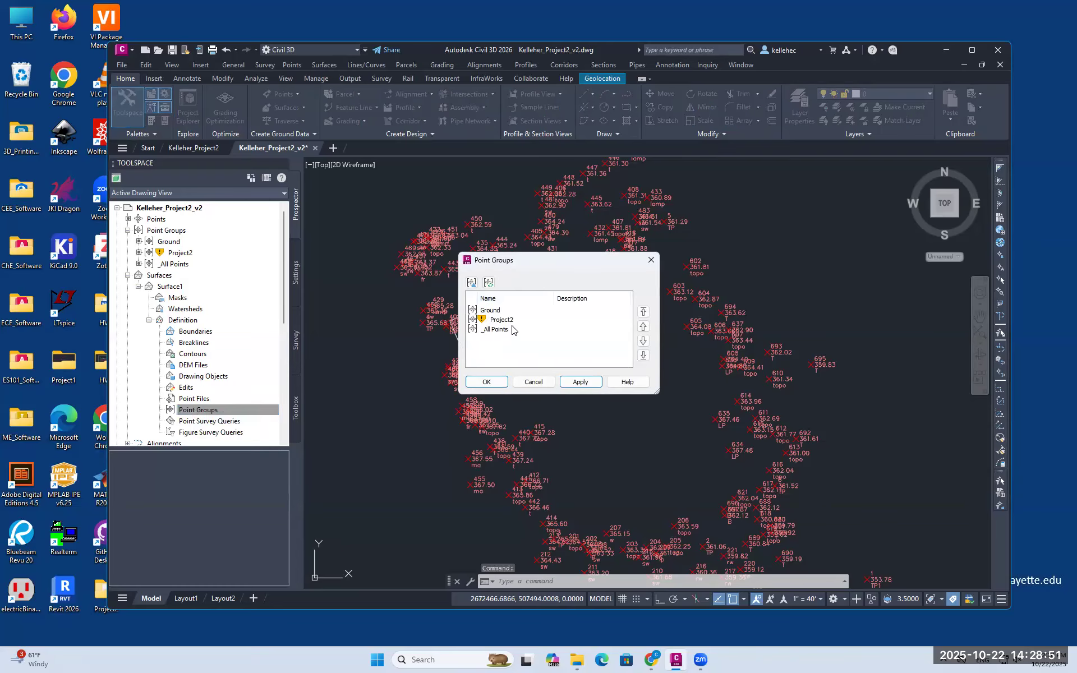
left_click(497, 312)
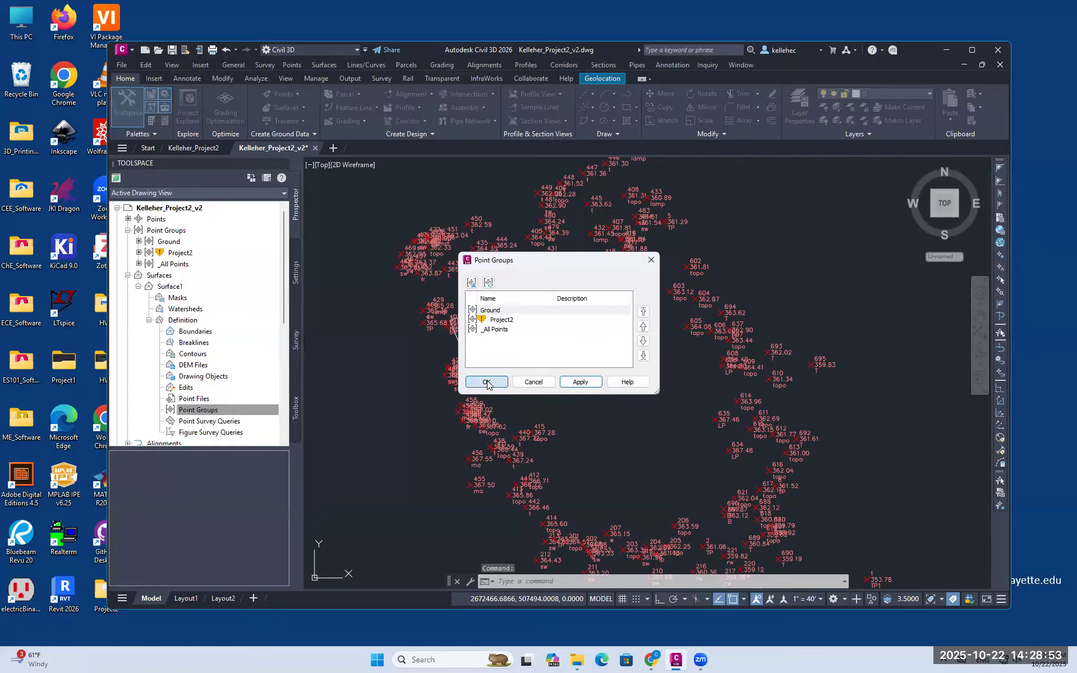
left_click(488, 382)
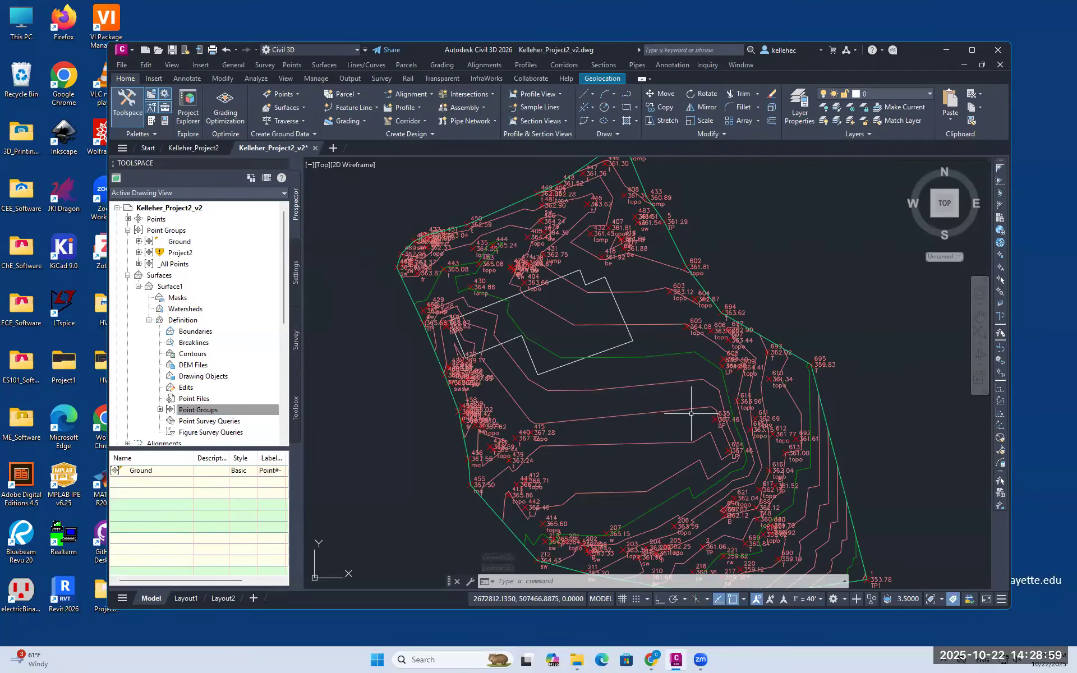
Step: Examine the surface contours and outer border, the Ground group's point list, and the surface's Point Groups and Boundaries definition entries
middle_click_drag(643, 365, 553, 308)
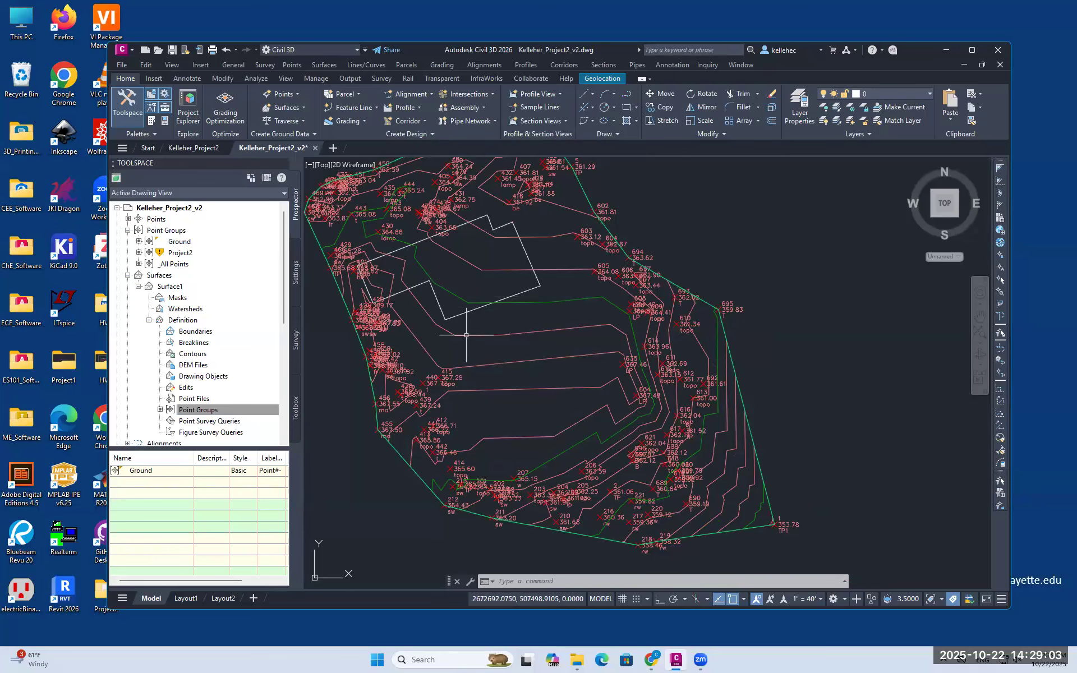
middle_click_drag(501, 339, 540, 408)
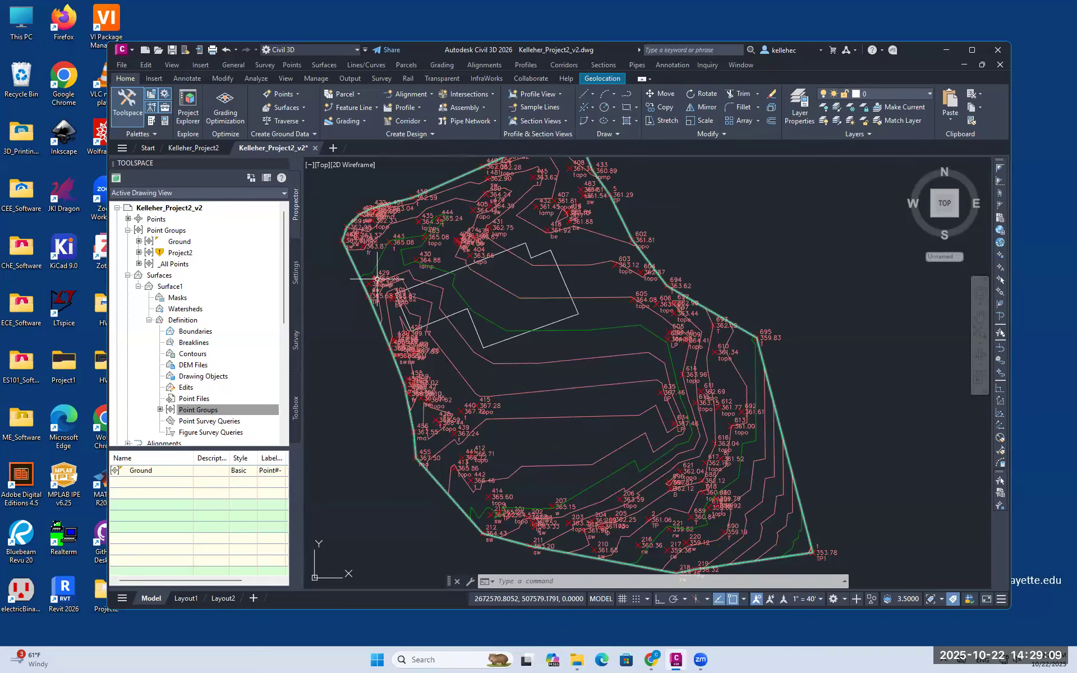
middle_click_drag(395, 300, 406, 283)
left_click(179, 241)
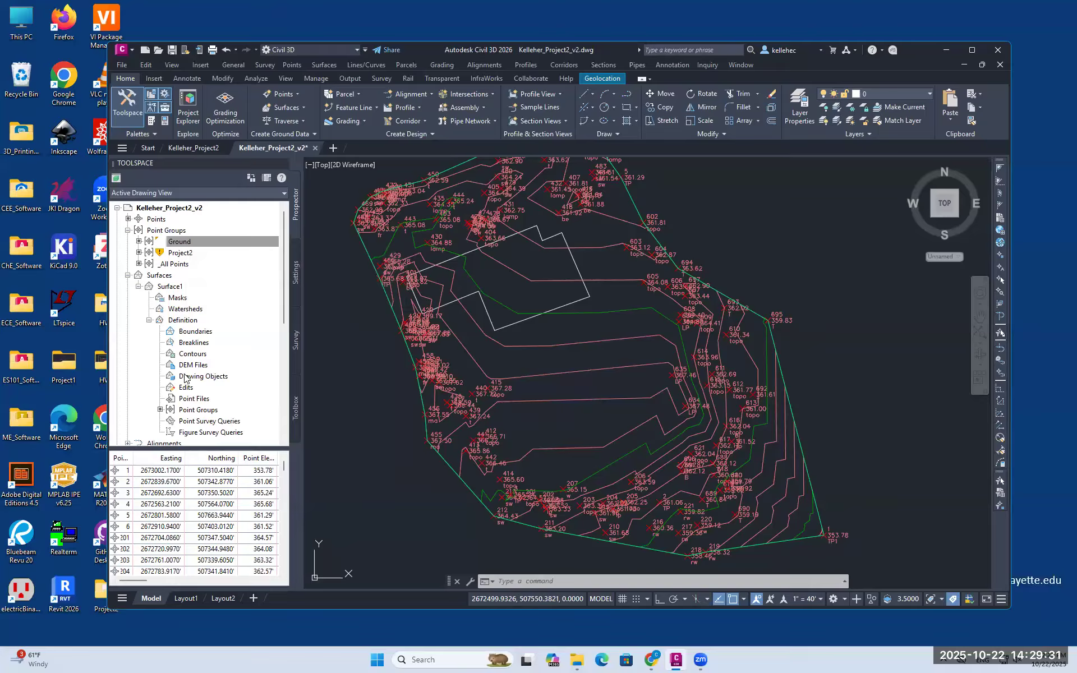
right_click(212, 409)
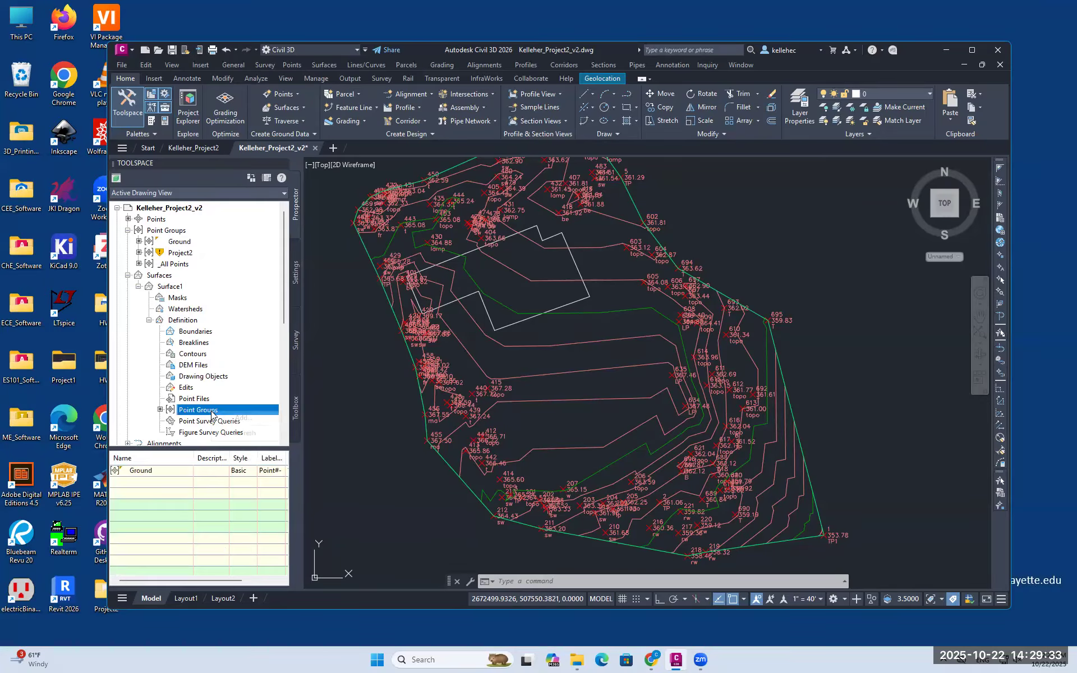
left_click(244, 433)
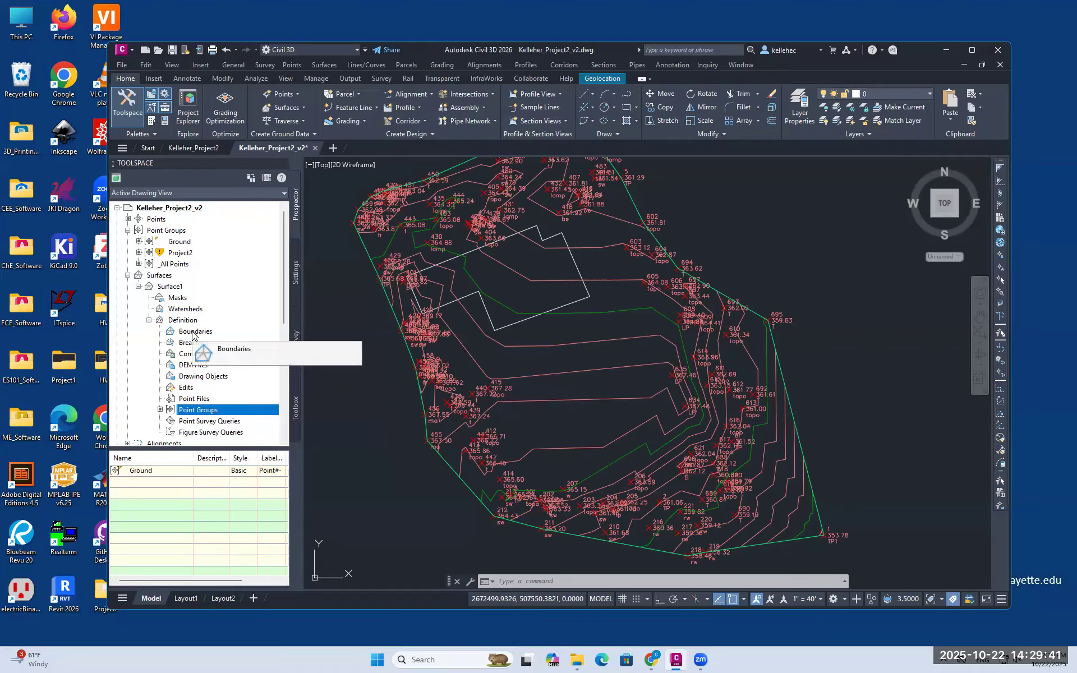
left_click(193, 333)
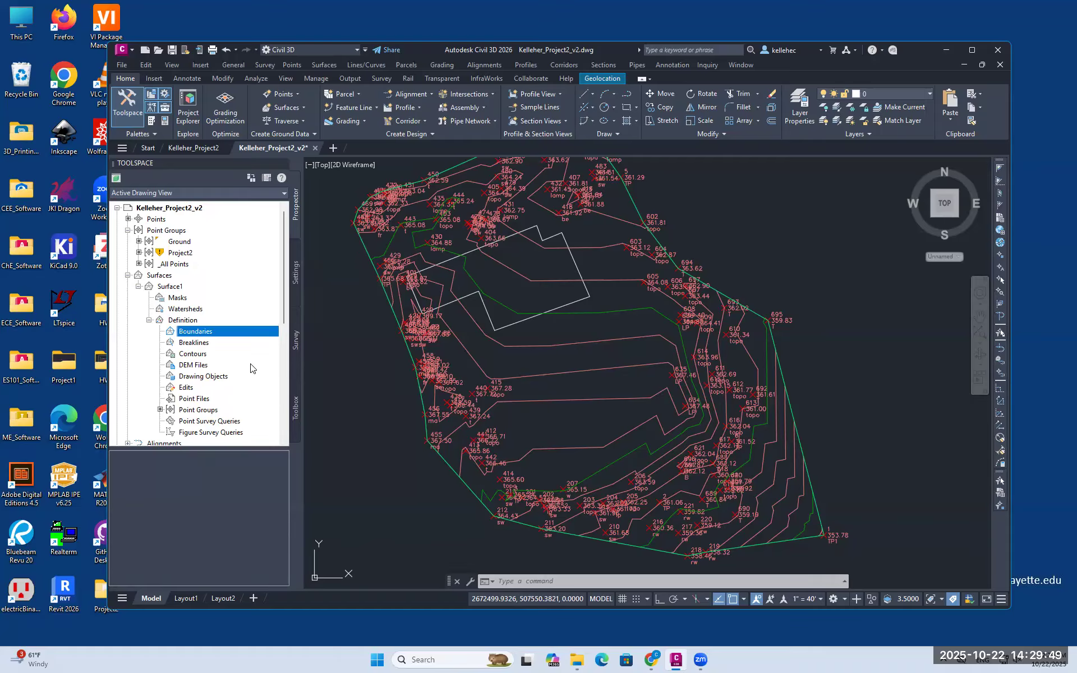
Step: Turn off the V-NODE layer to hide the point markers over the contours
middle_click_drag(508, 336, 578, 390)
left_click(875, 94)
left_click(875, 94)
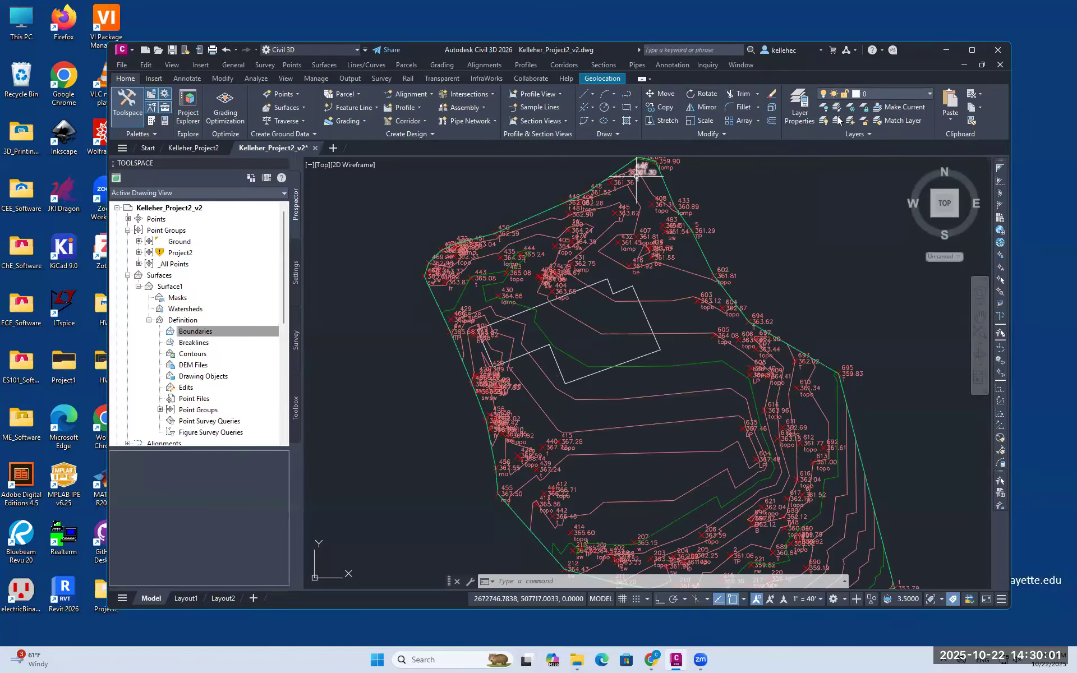
left_click(875, 94)
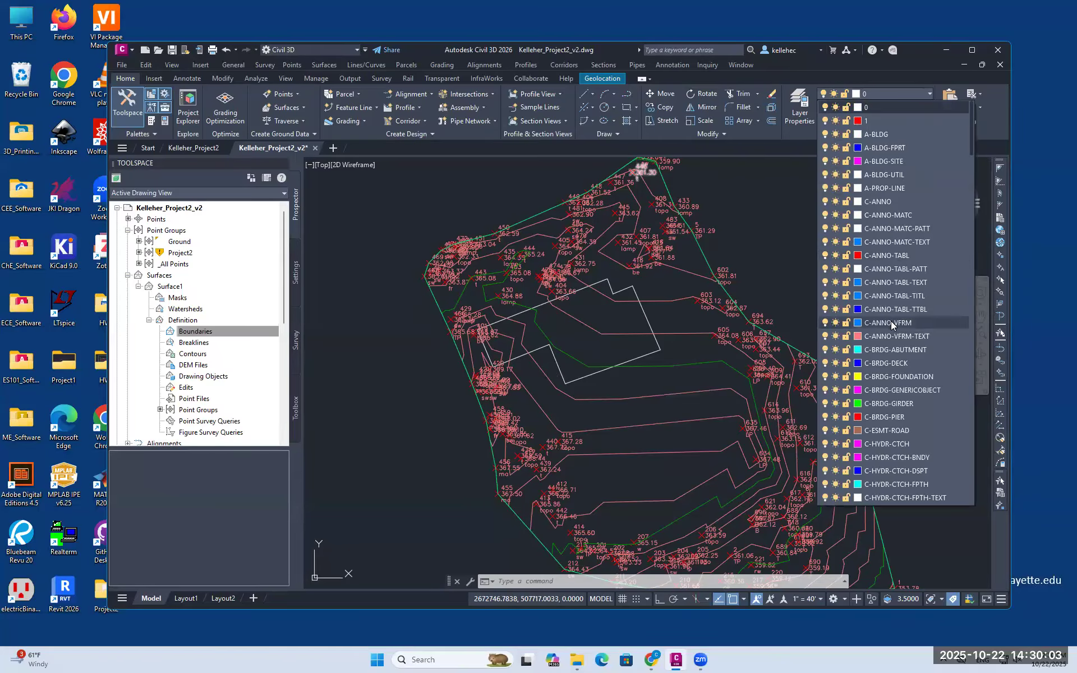
scroll(888, 327, "down", 20)
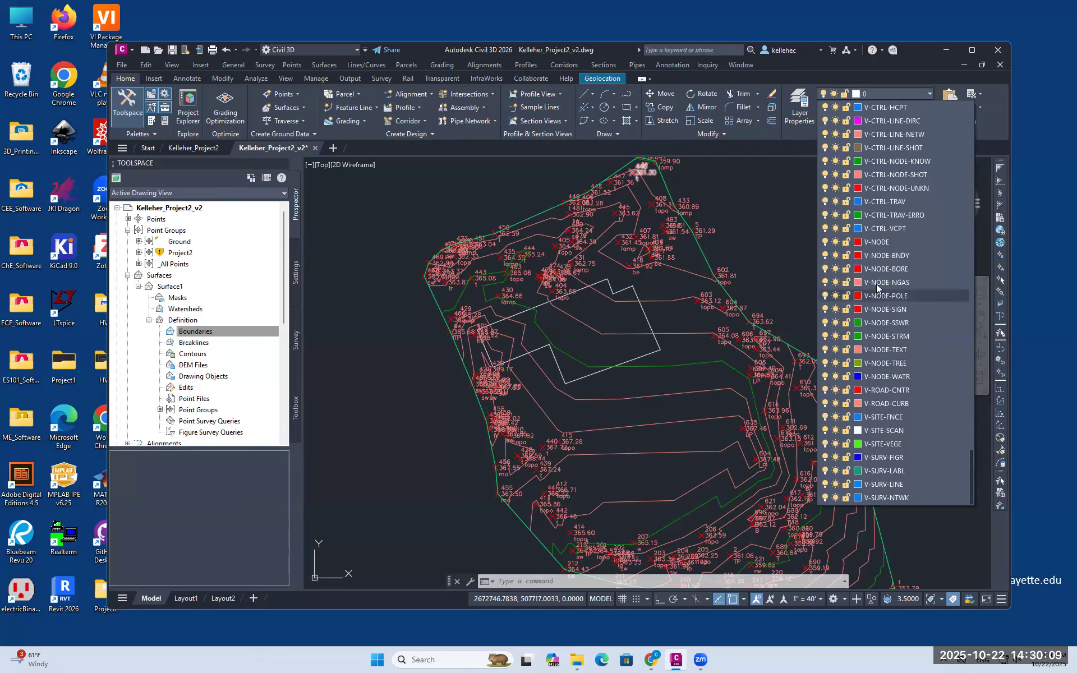
left_click(826, 242)
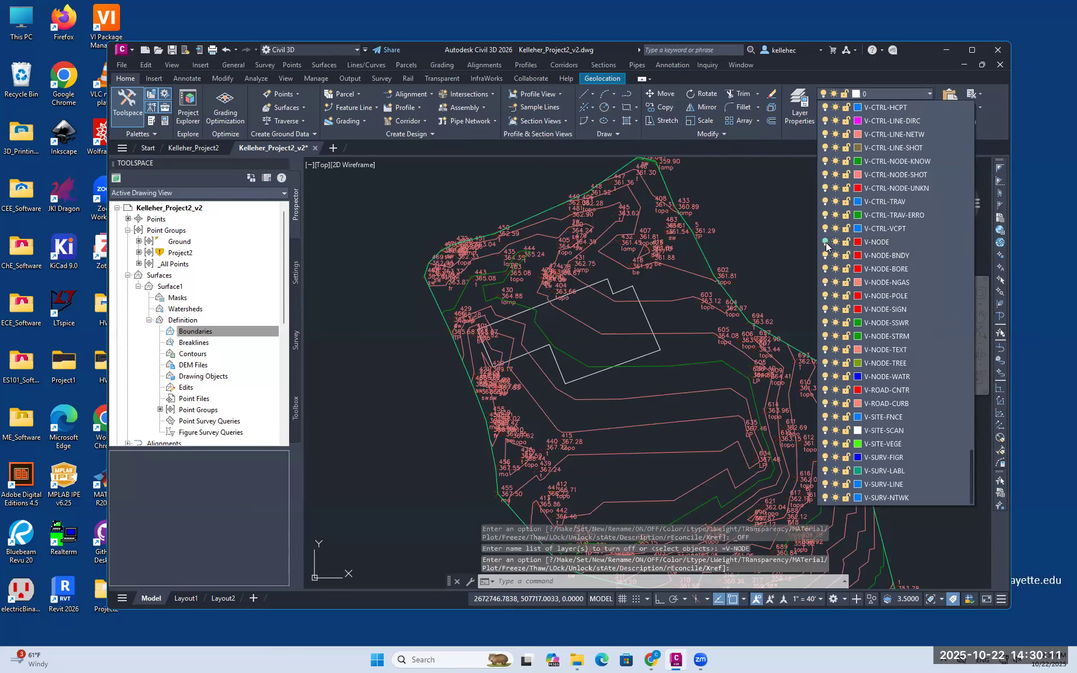